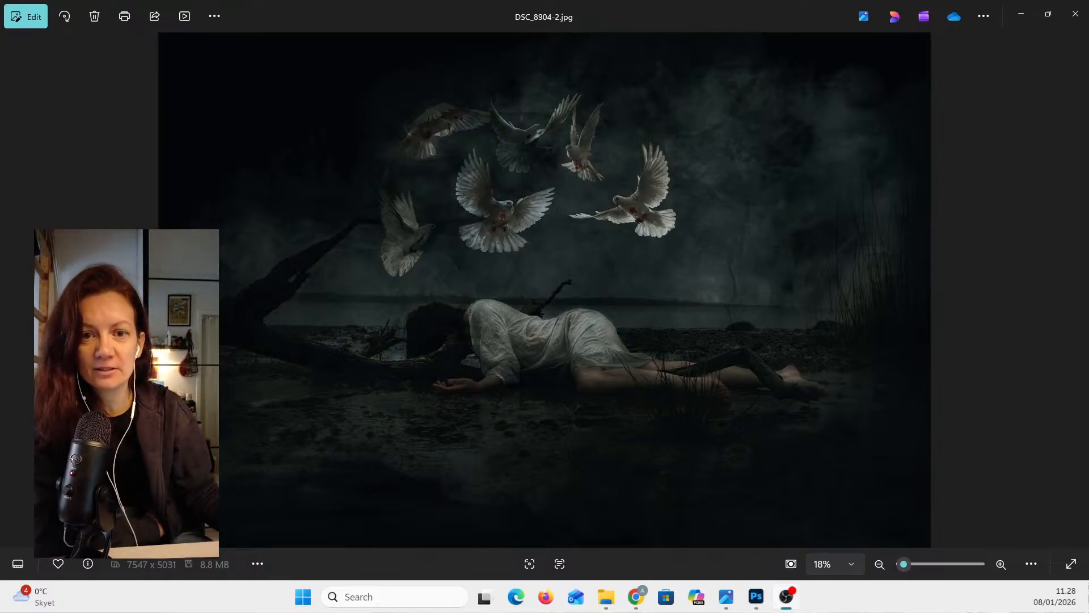
- Switch to Photoshop and examine the reclining woman and the shoreline around her in the original photo
key(alt+Tab)
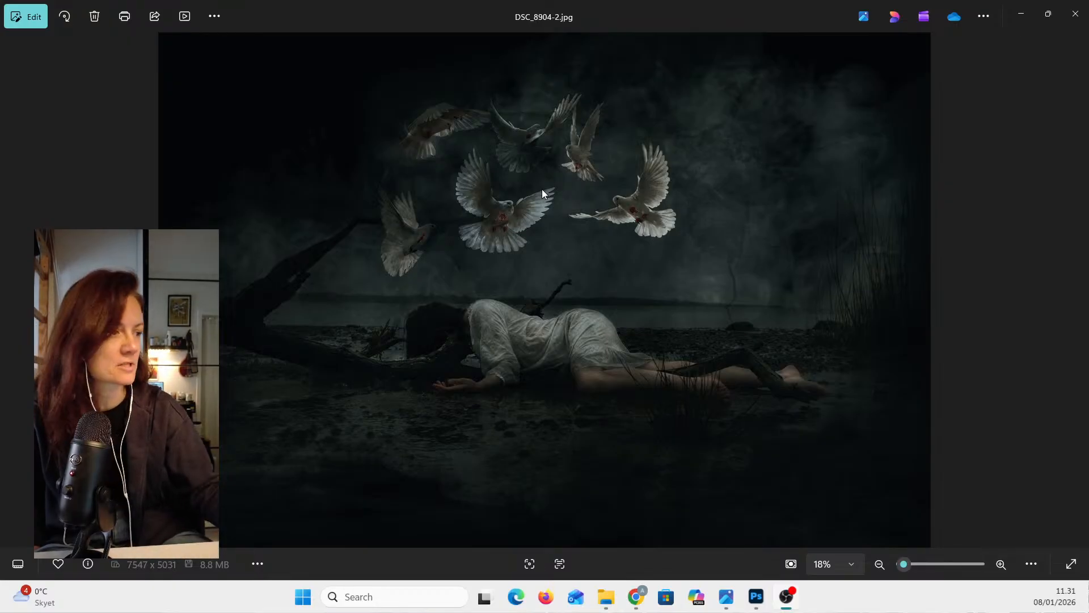
click(757, 597)
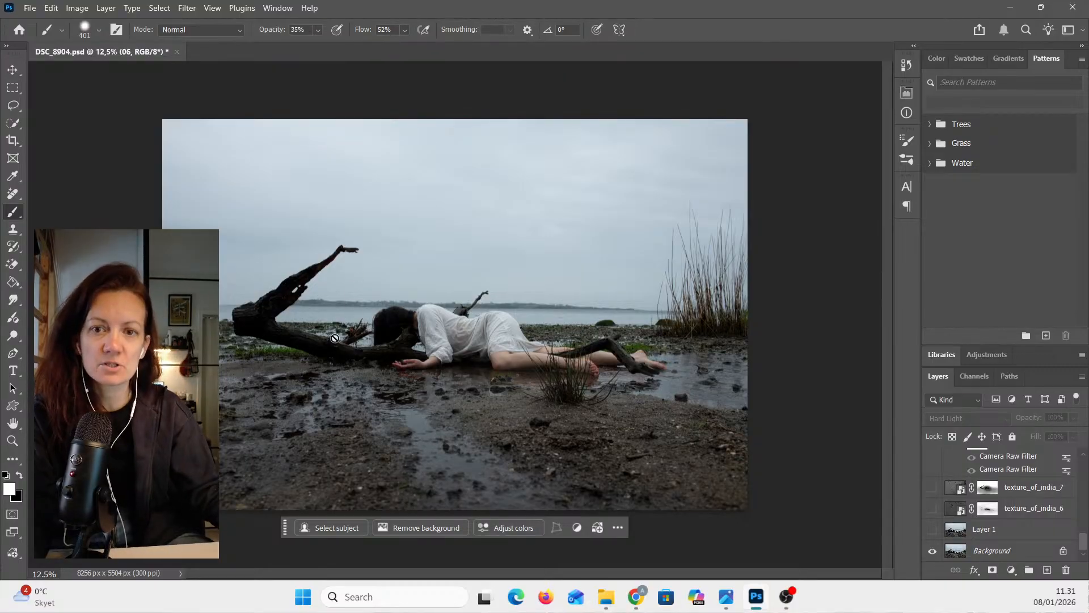
scroll(454, 309, up, 4)
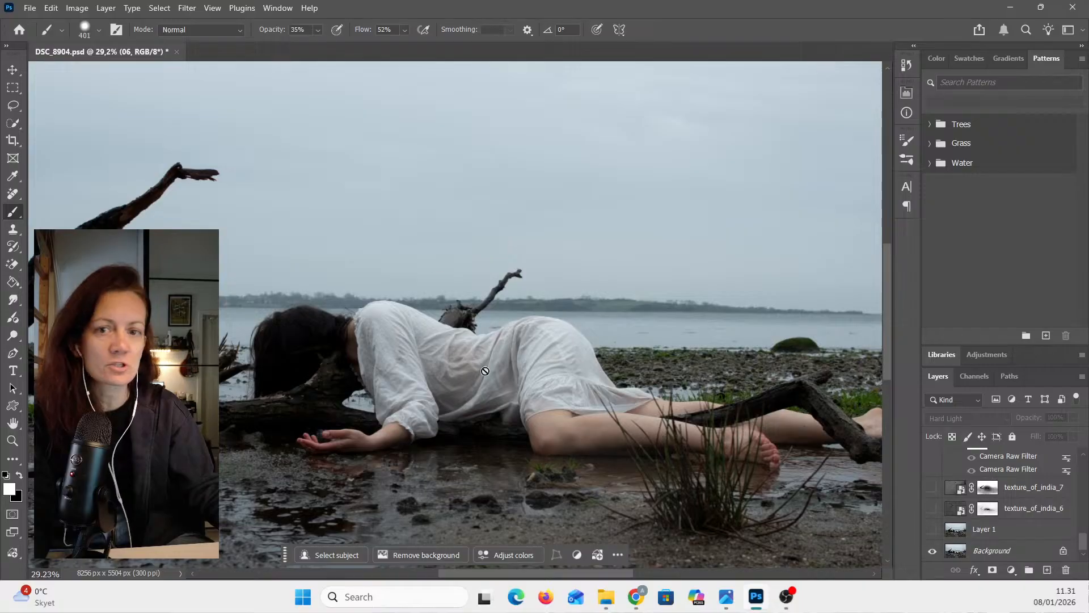
scroll(427, 349, up, 1)
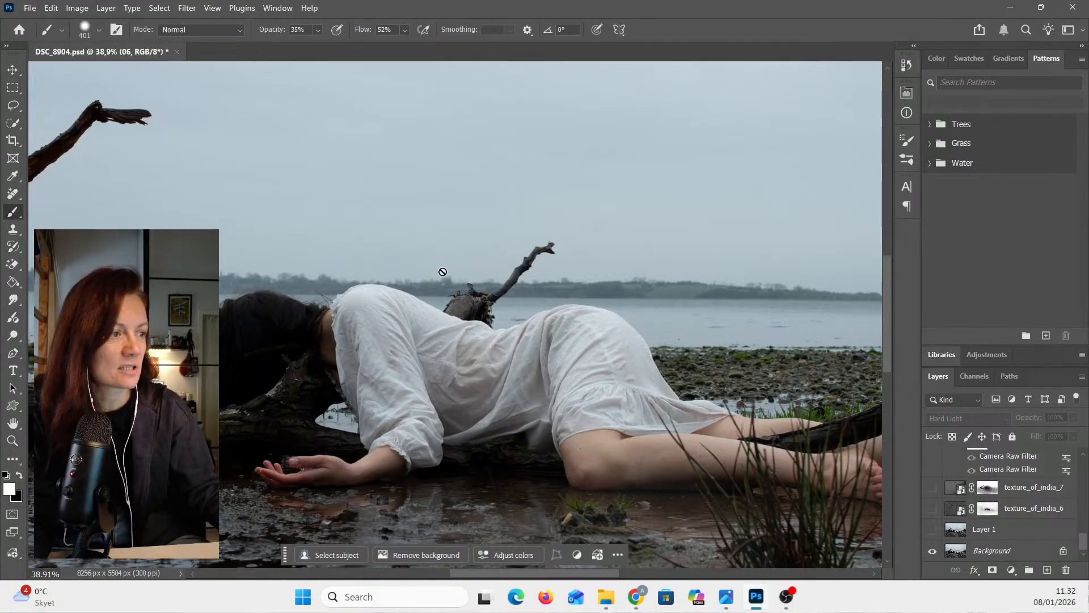
scroll(359, 323, down, 2)
scroll(358, 324, down, 2)
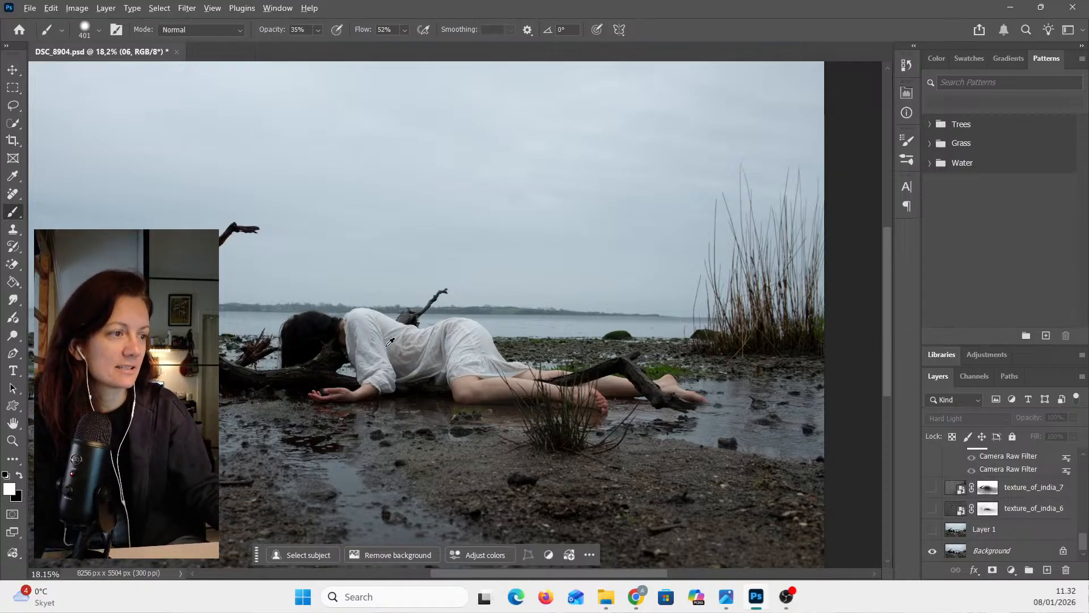
scroll(375, 342, up, 2)
scroll(341, 343, up, 1)
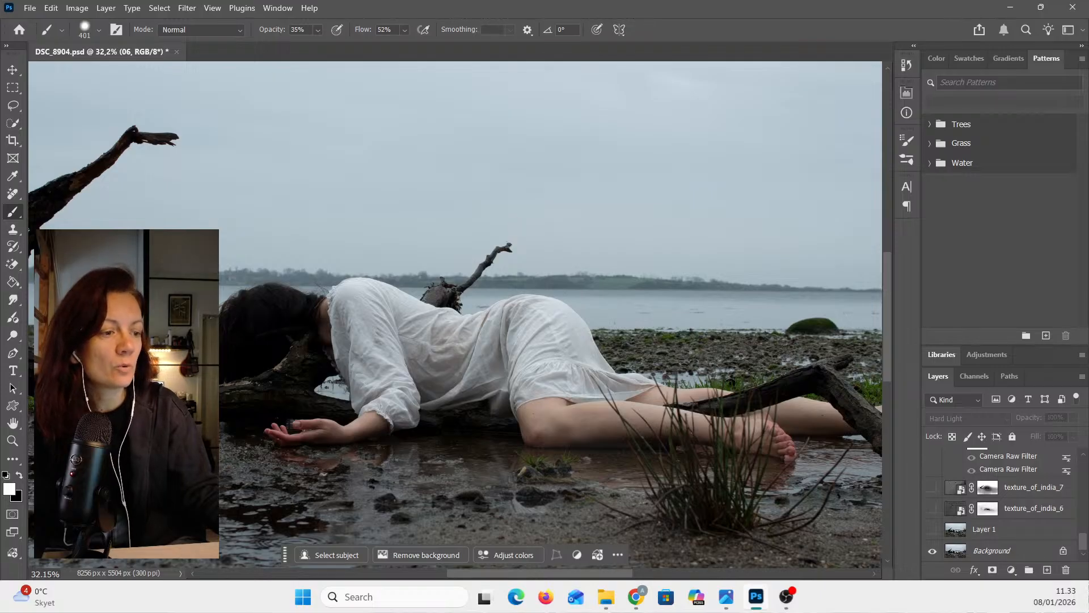
- Examine the driftwood, the woman's hair and dress, the small branch behind her and the overall frame of the original photo
click(13, 424)
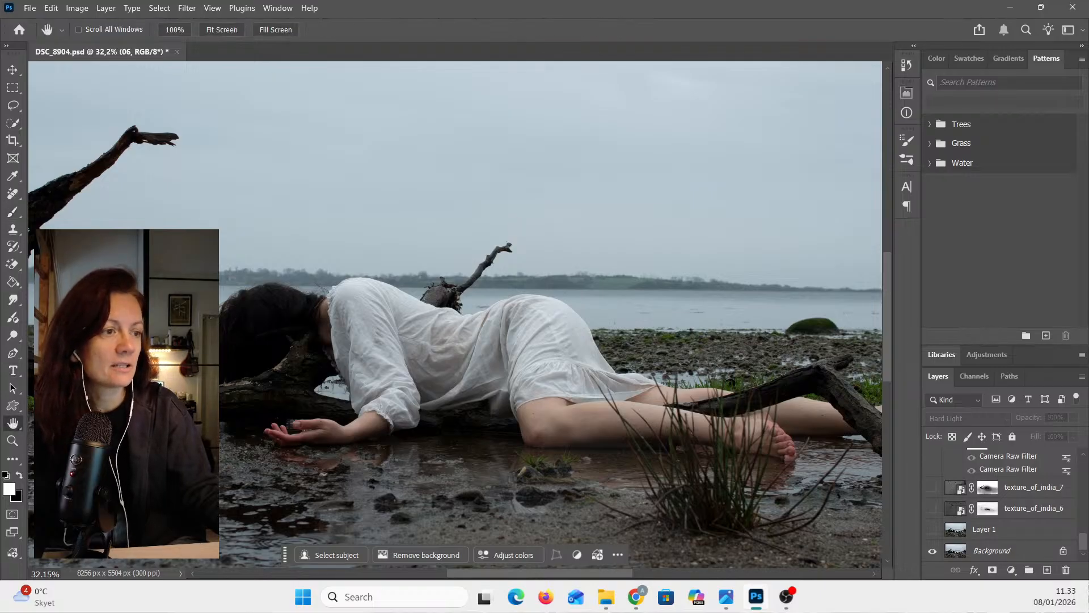
drag(199, 369, 424, 417)
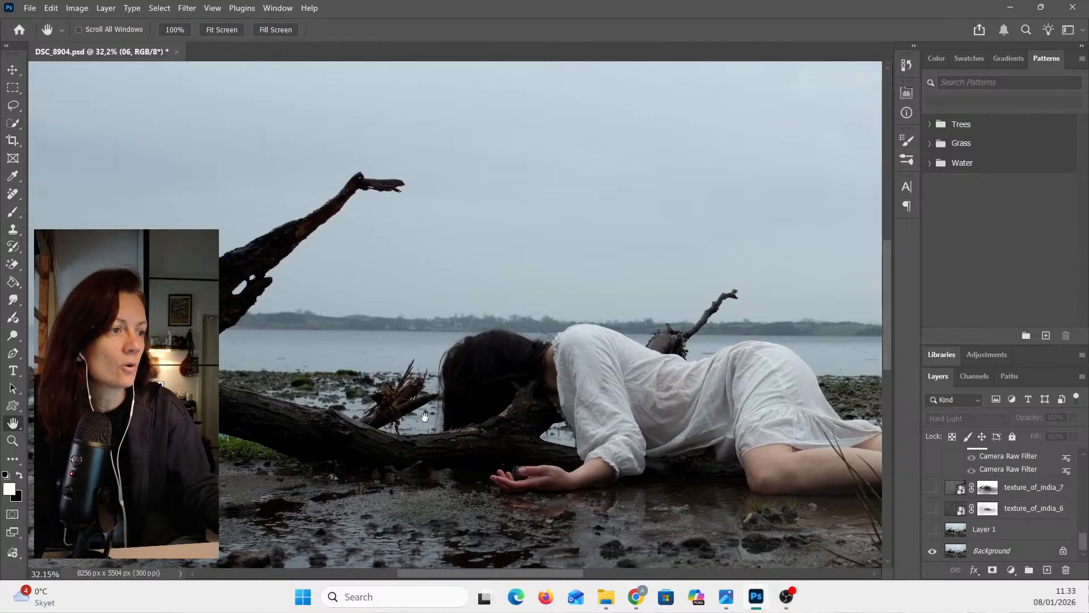
scroll(423, 341, down, 2)
scroll(410, 277, down, 1)
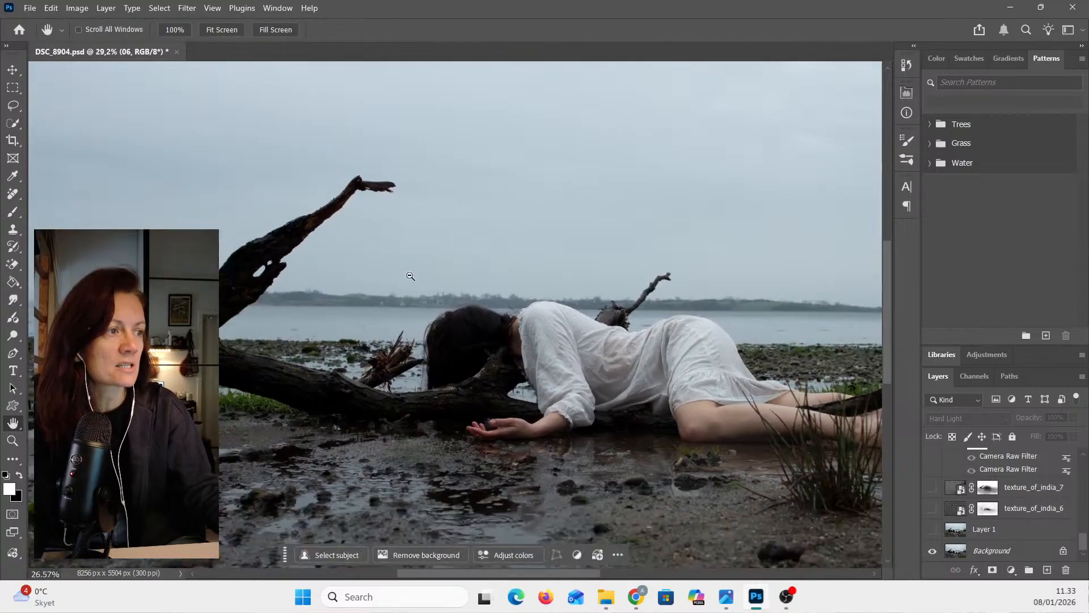
scroll(410, 276, down, 1)
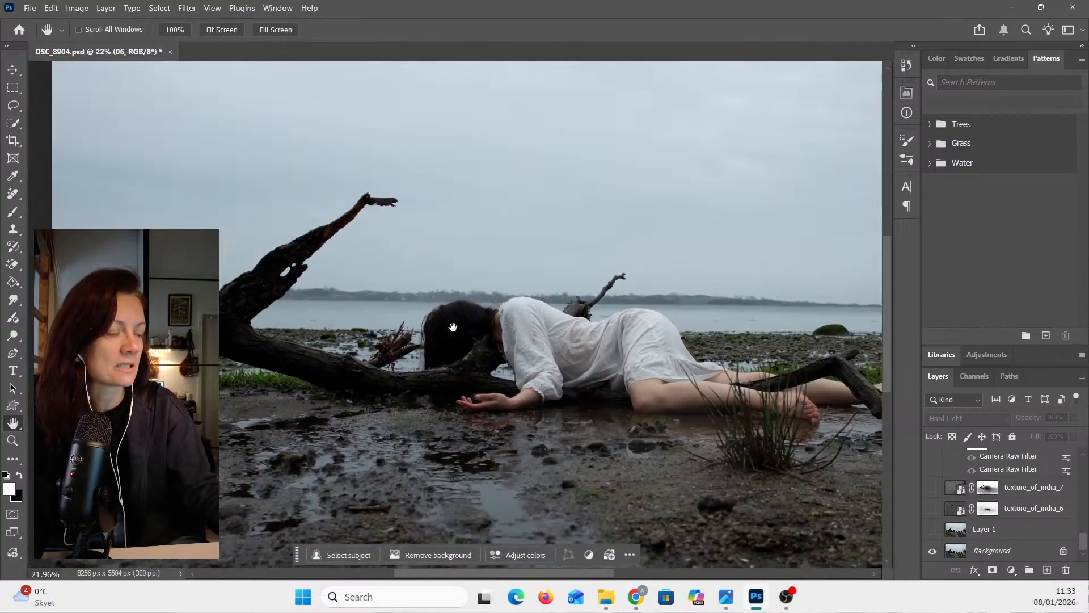
drag(454, 326, 422, 383)
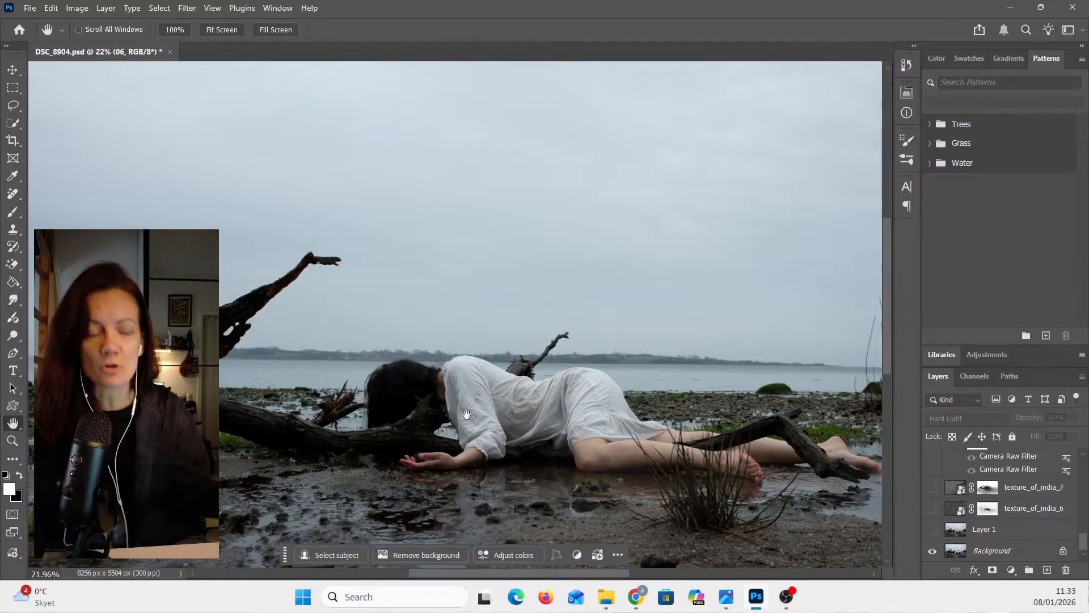
scroll(555, 324, up, 4)
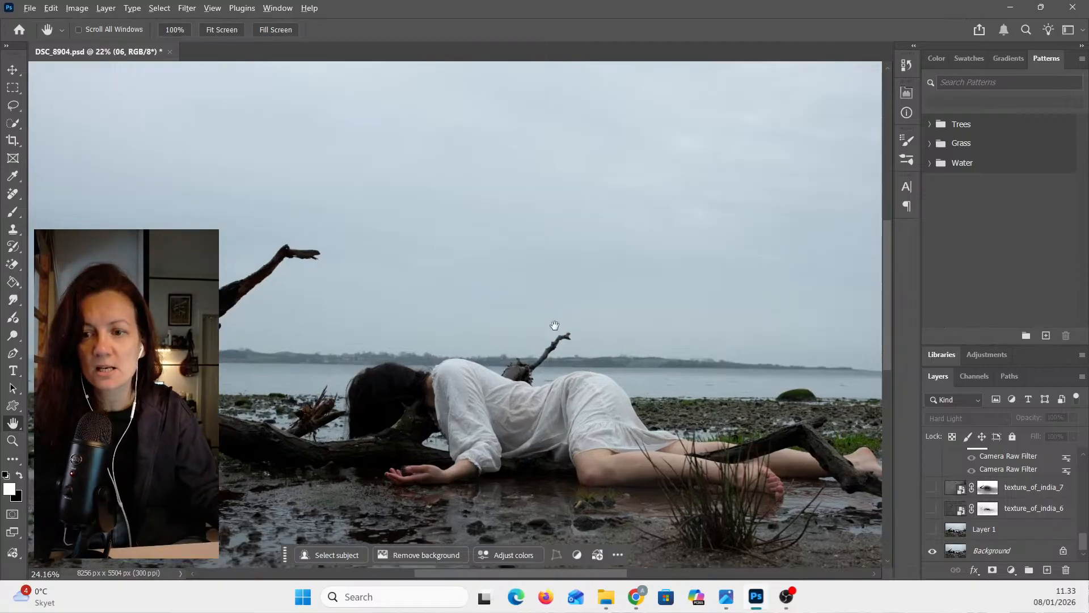
scroll(401, 424, down, 5)
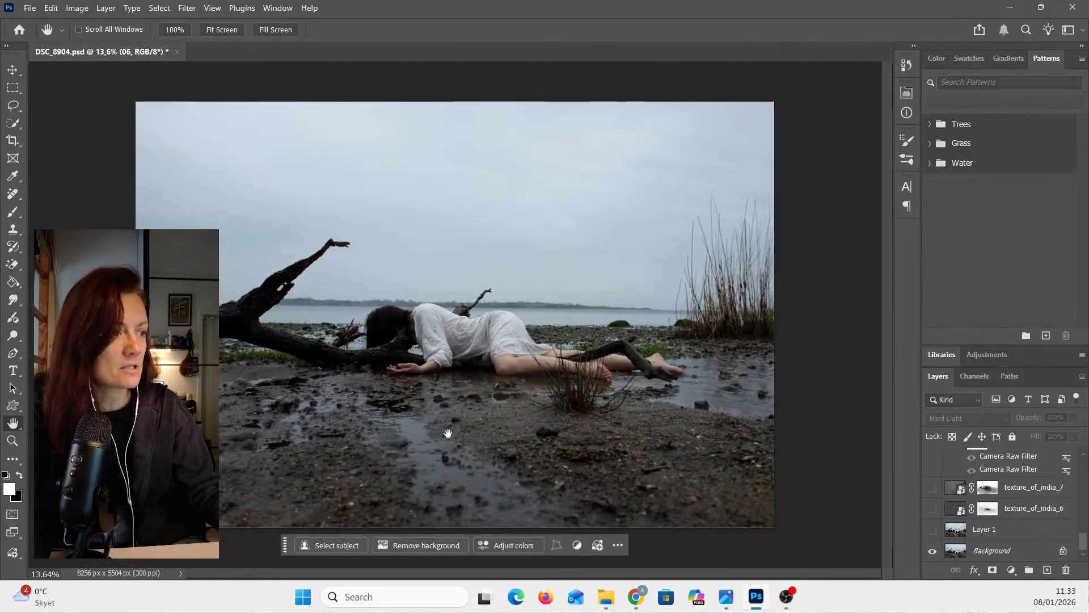
scroll(440, 436, up, 3)
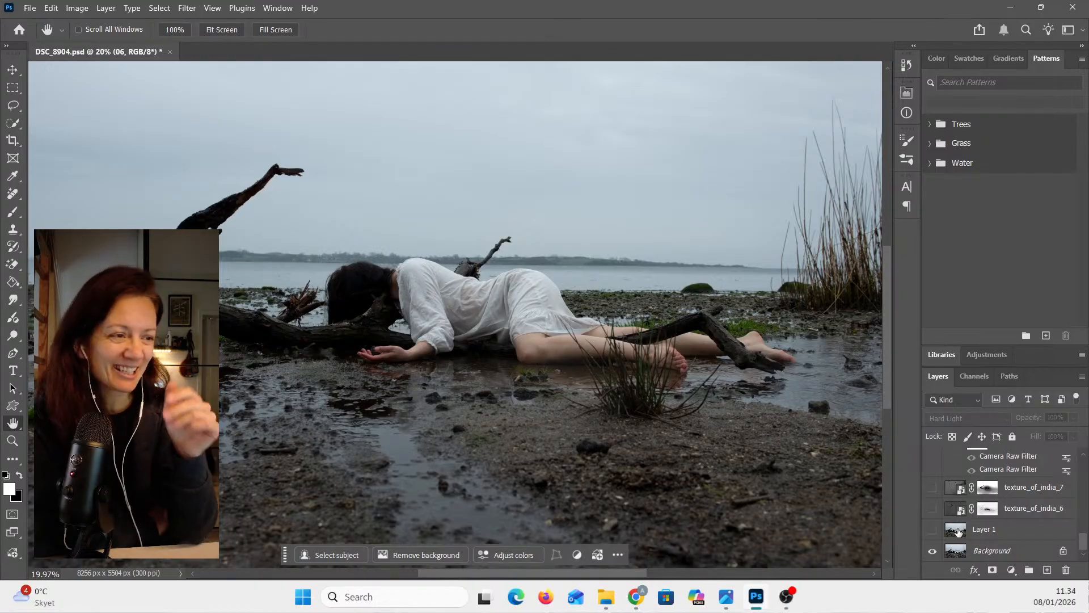
- Make Layer 1 visible above the Background and review the whole frame
click(933, 530)
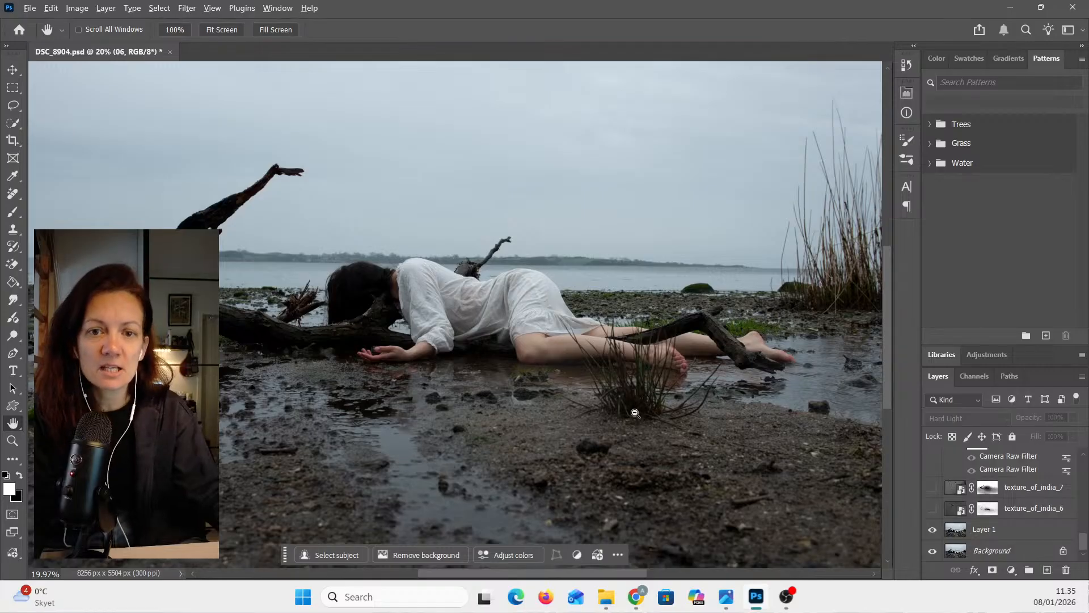
scroll(635, 418, down, 2)
scroll(638, 420, down, 1)
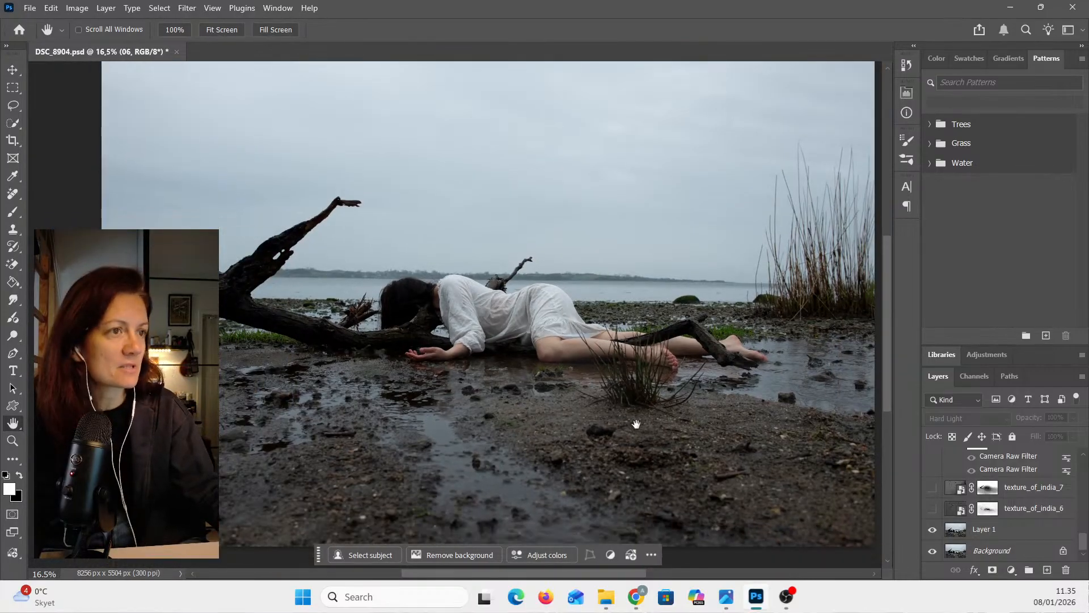
scroll(646, 423, up, 2)
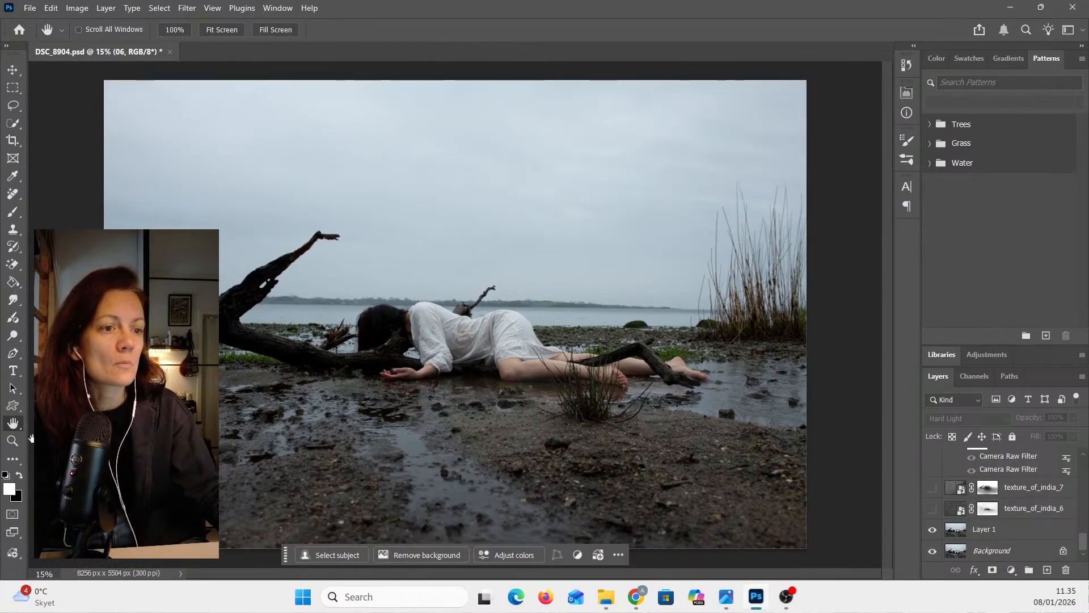
double_click(12, 423)
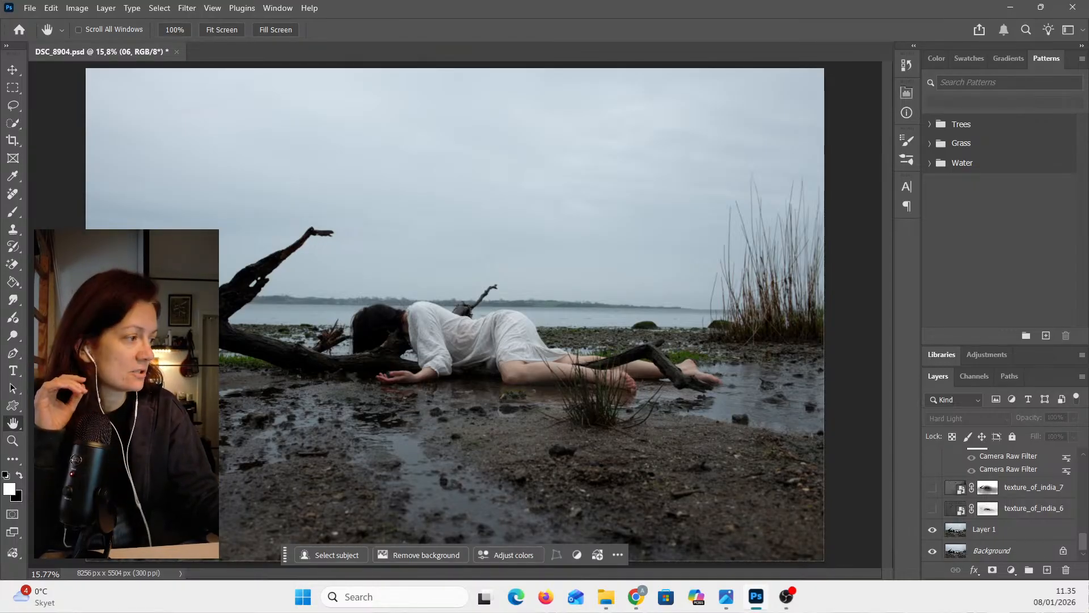
- Make the texture_of_india_6 layer visible and select its layer mask
click(932, 508)
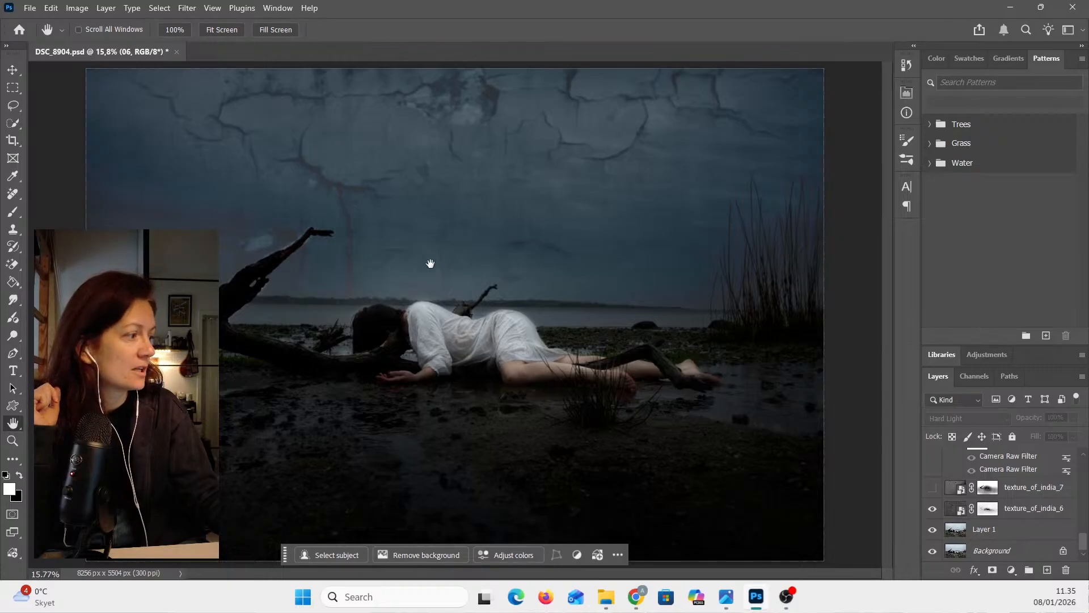
click(954, 509)
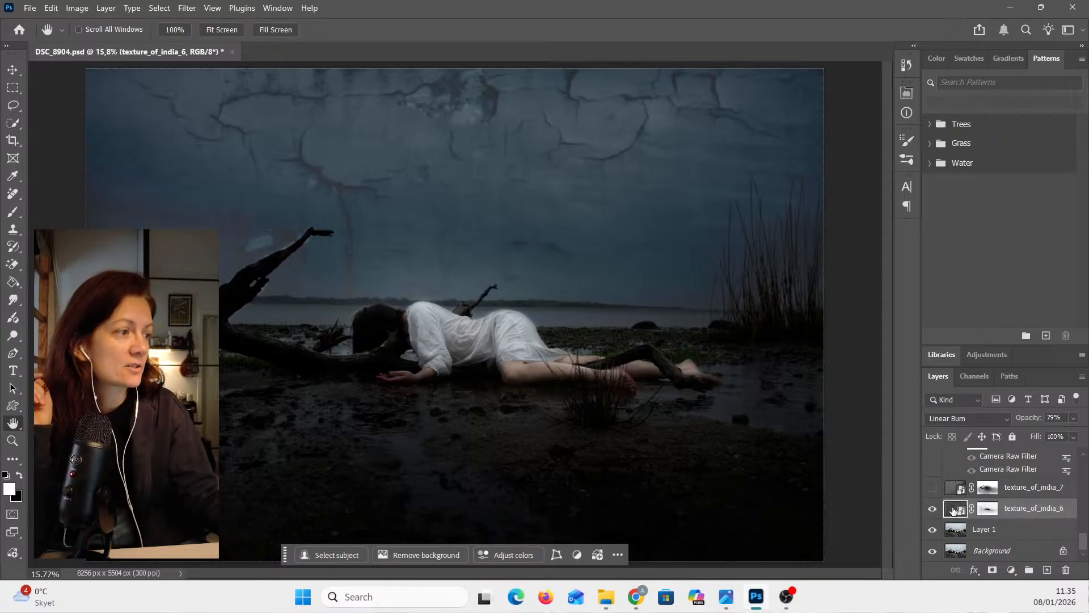
click(993, 512)
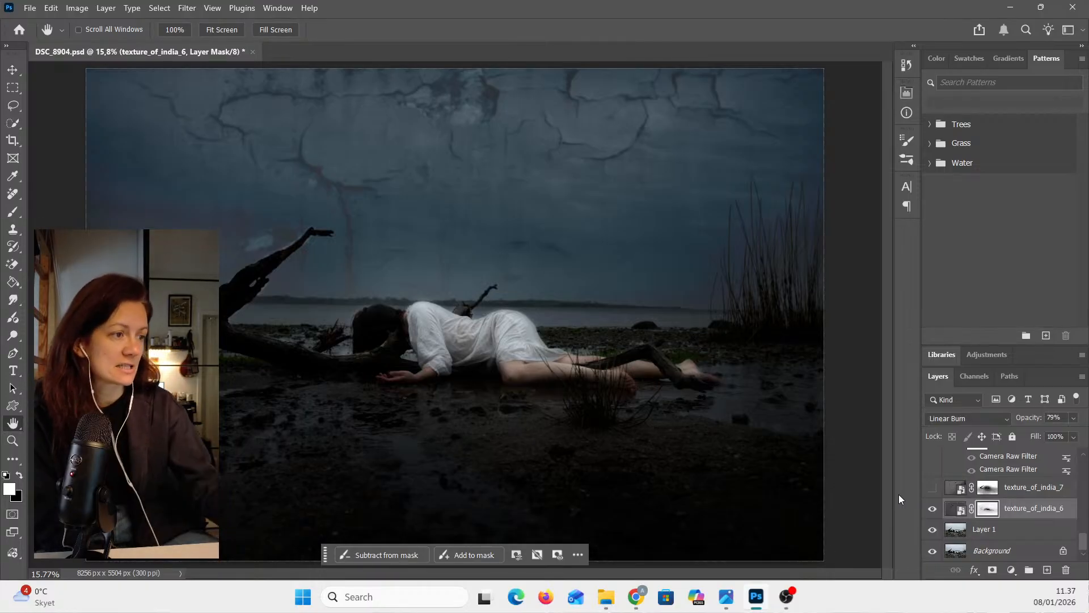
- Make the texture_of_india_7 layer visible and select it, comparing the image with each of the two texture layers temporarily hidden
click(932, 489)
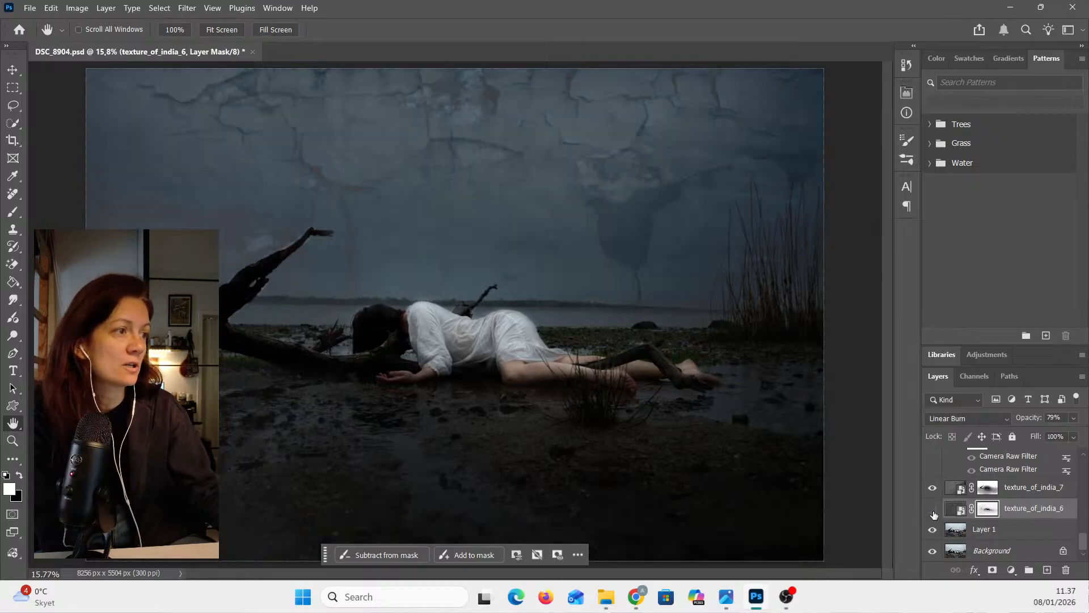
click(933, 510)
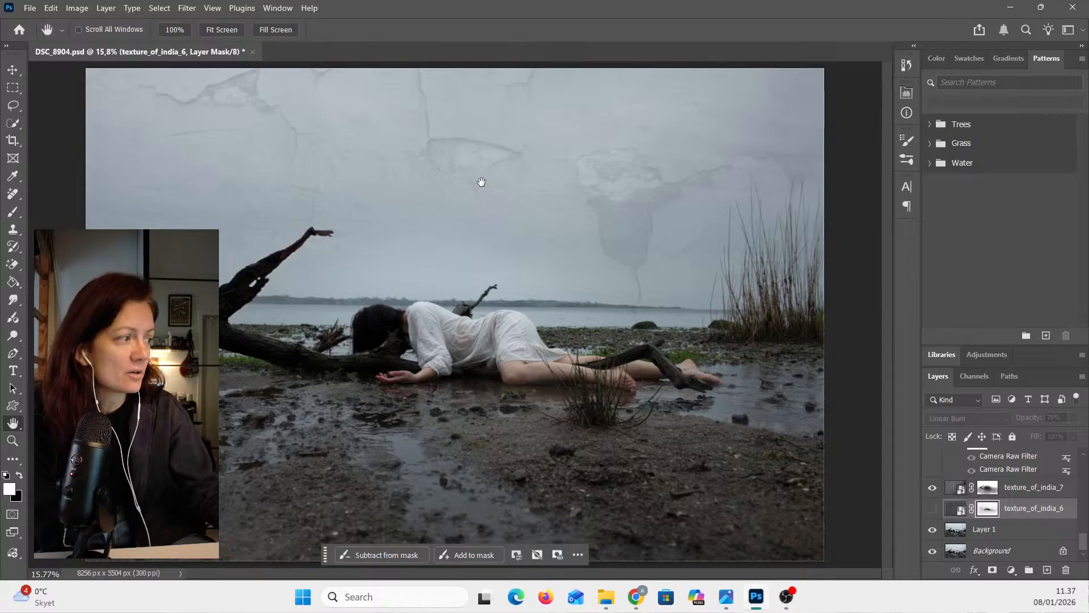
click(954, 491)
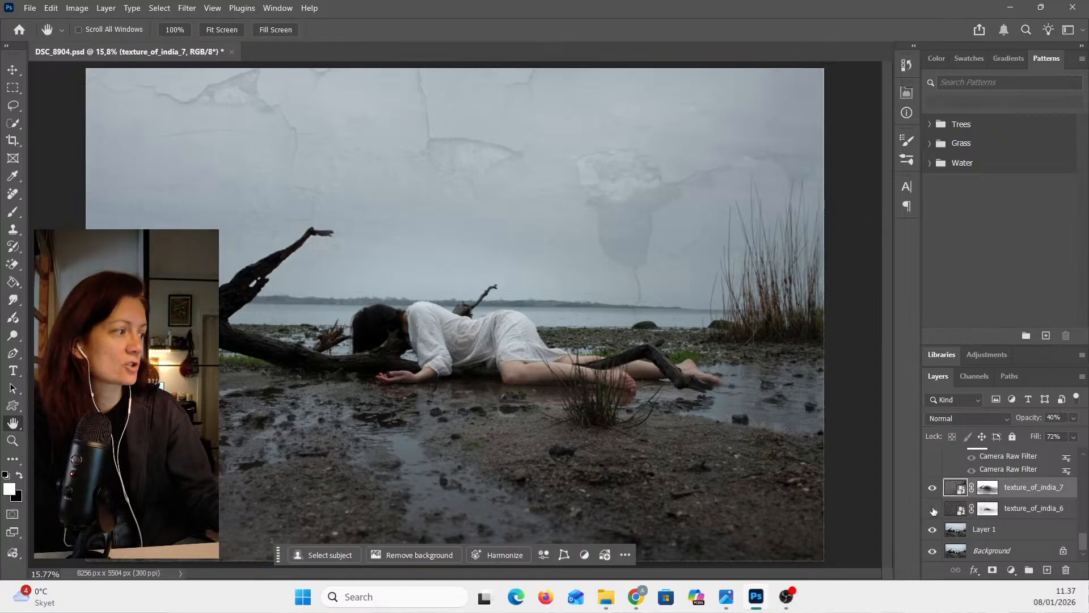
click(933, 510)
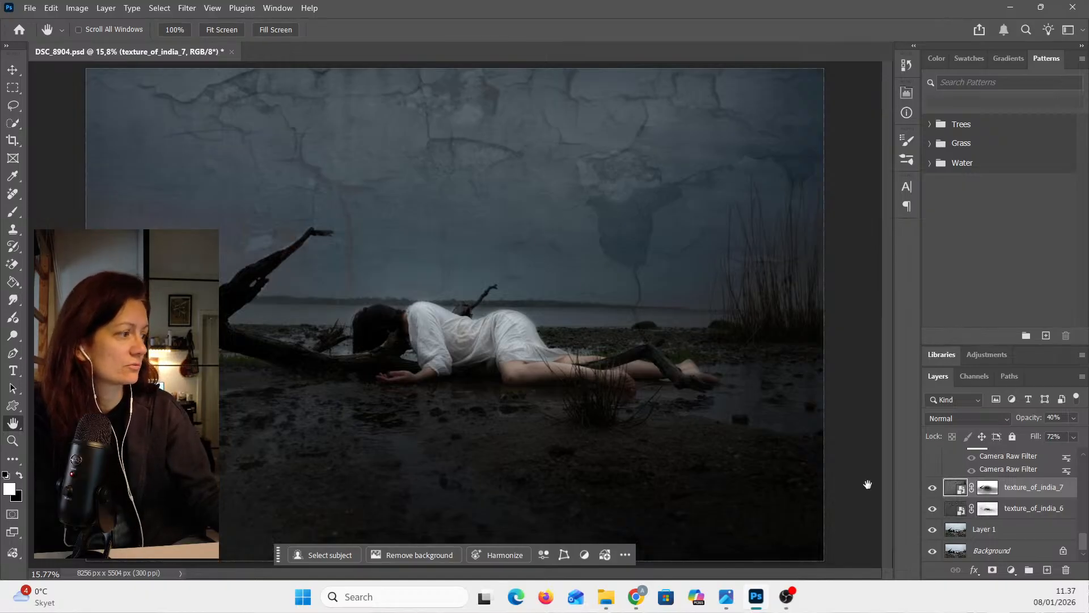
click(933, 488)
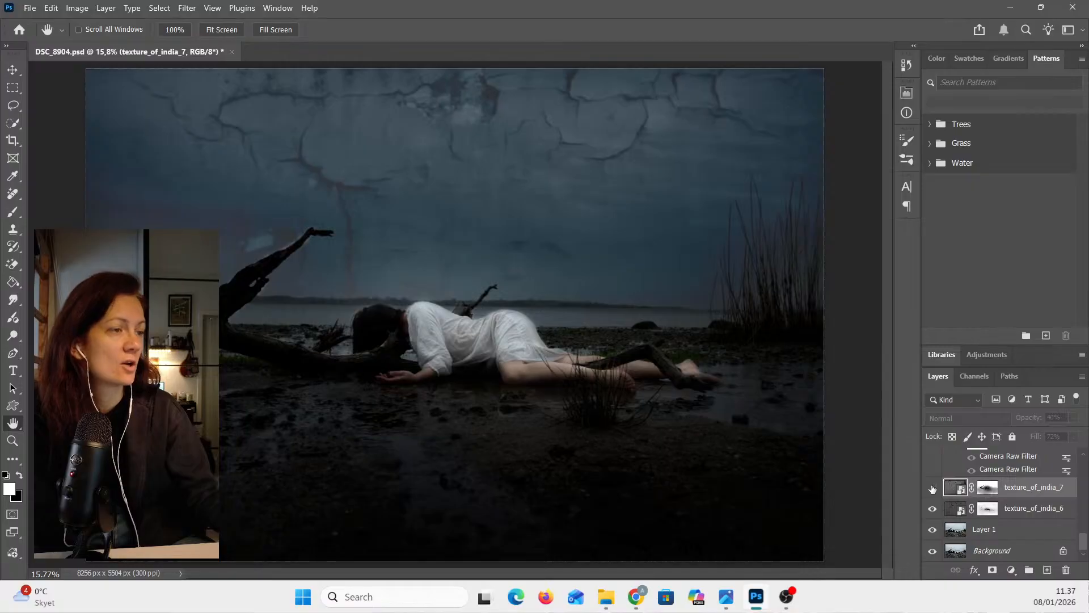
click(932, 488)
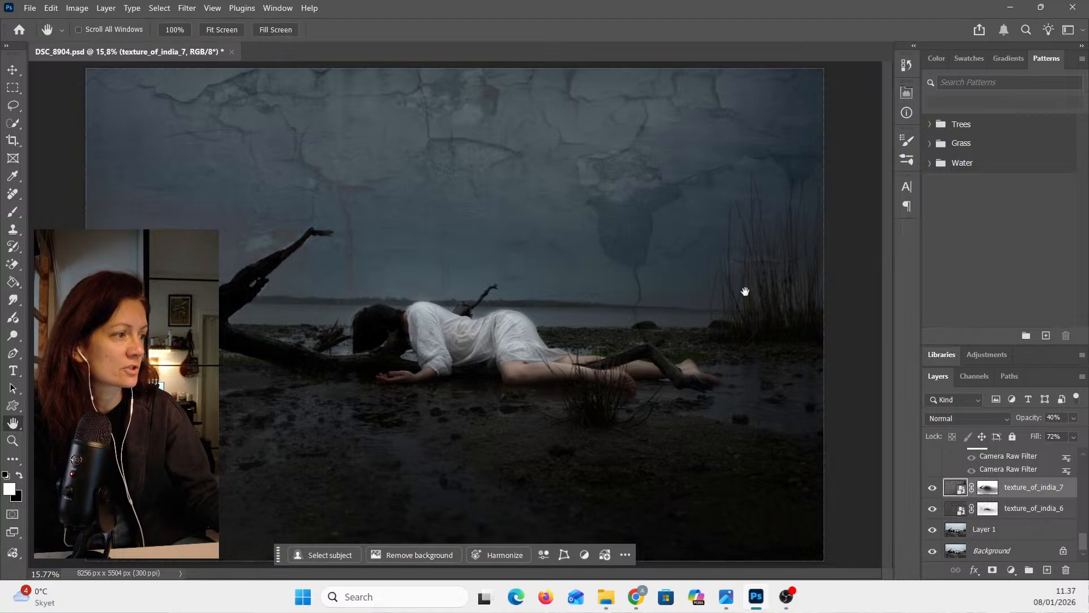
- Make the Pombas (25) dove layer above the texture layers visible
scroll(1001, 500, up, 1)
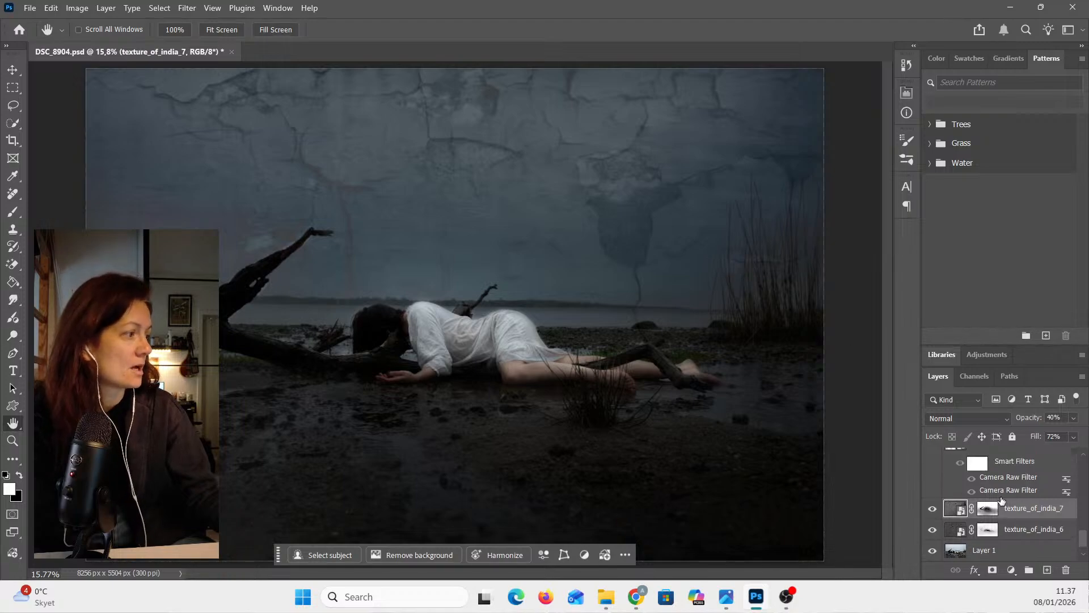
scroll(977, 498, up, 1)
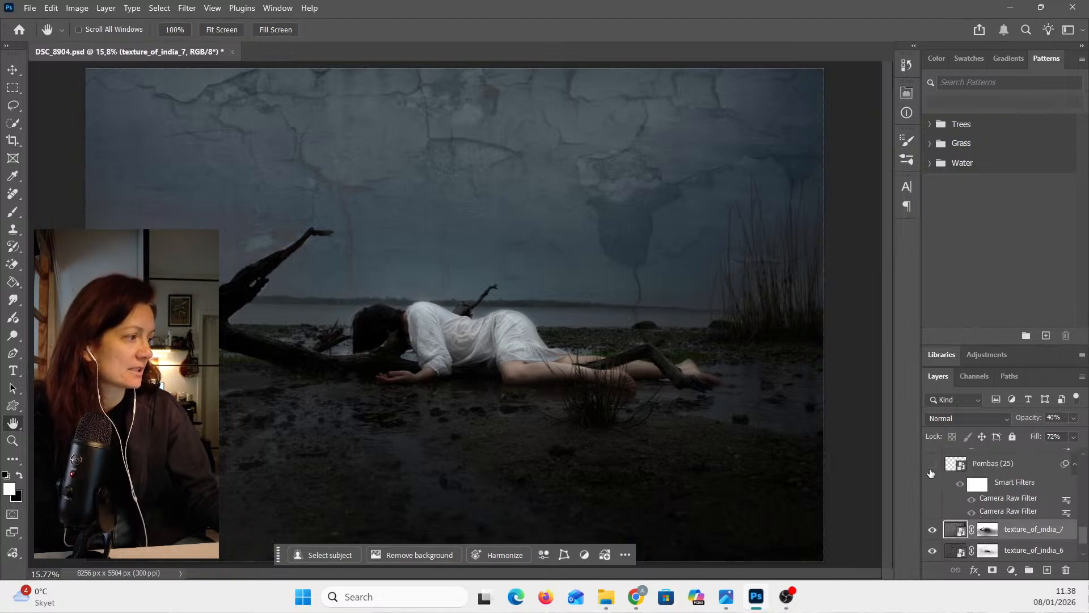
click(932, 465)
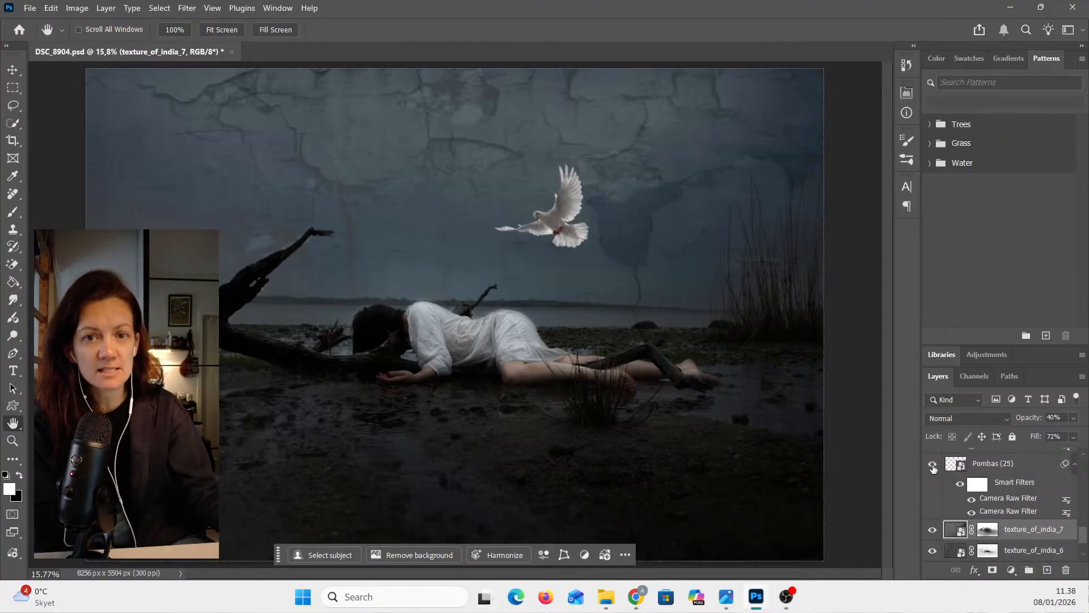
- Make the Pombas (8) dove layer above Pombas (25) visible, toggling it off and on once to compare
scroll(964, 504, up, 1)
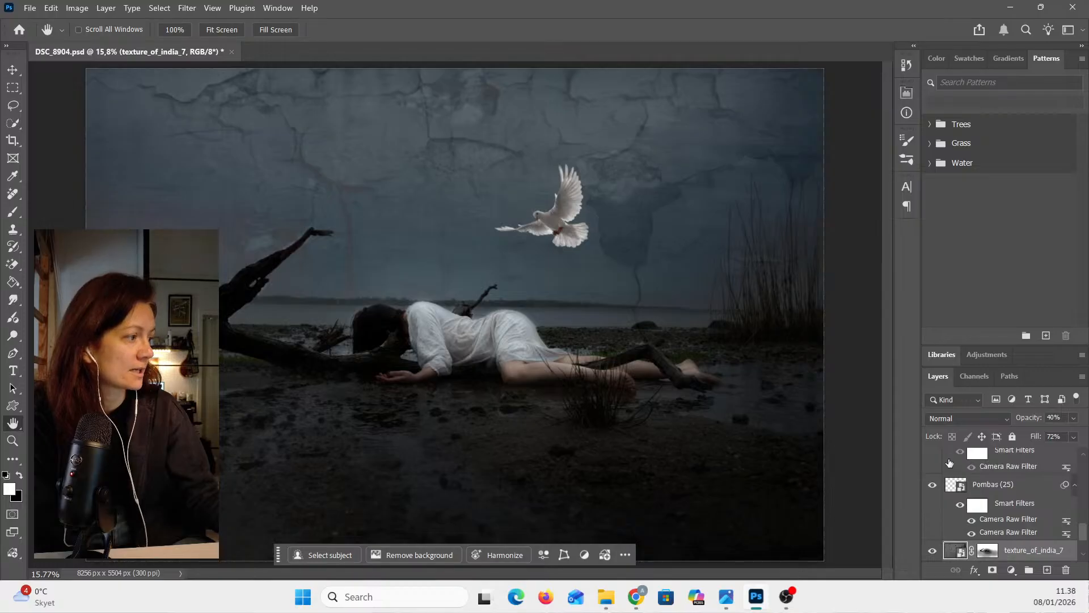
scroll(960, 479, up, 1)
click(932, 452)
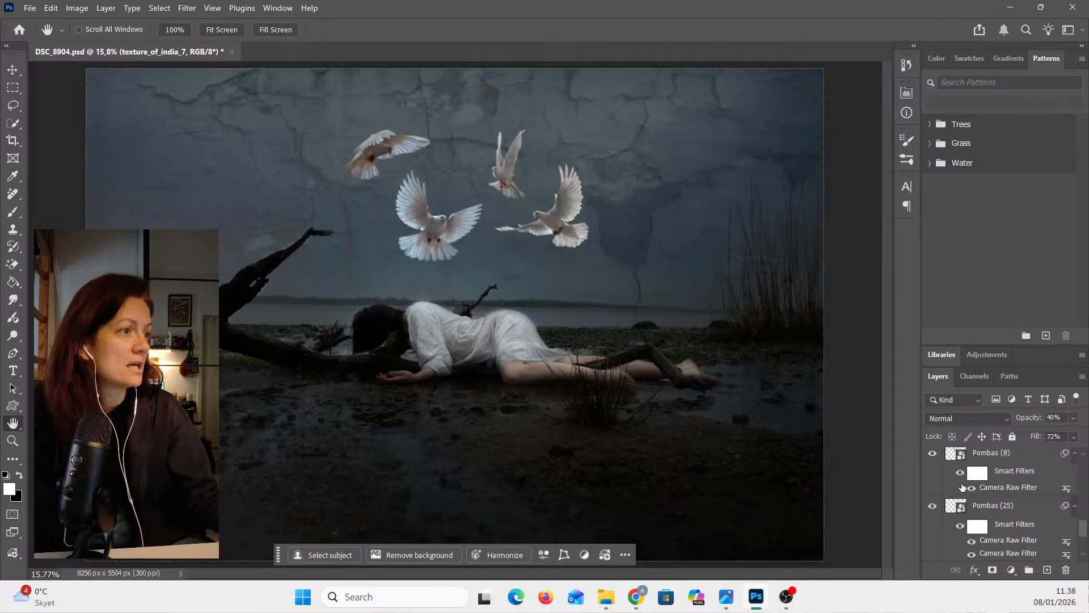
click(932, 454)
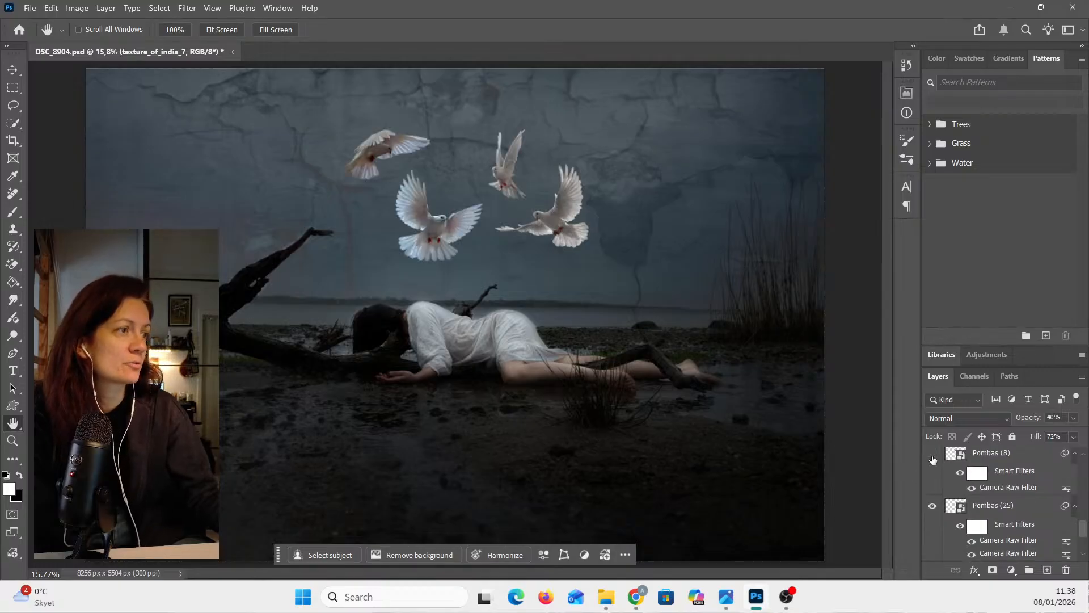
click(933, 453)
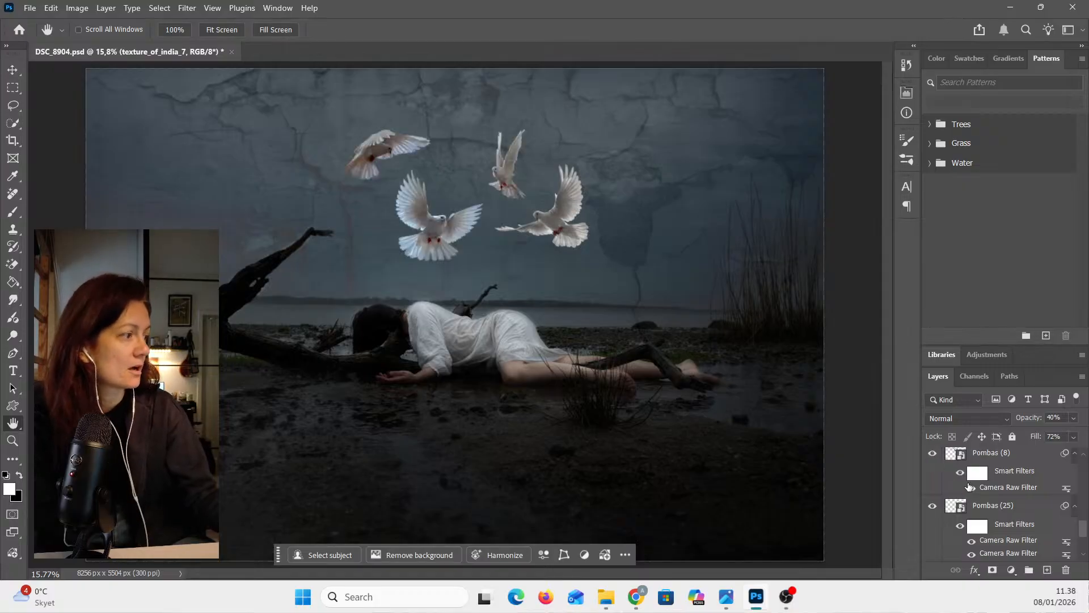
- Make the Pombas (4) and Pombas (9) dove layers above Pombas (8) visible
scroll(964, 487, up, 3)
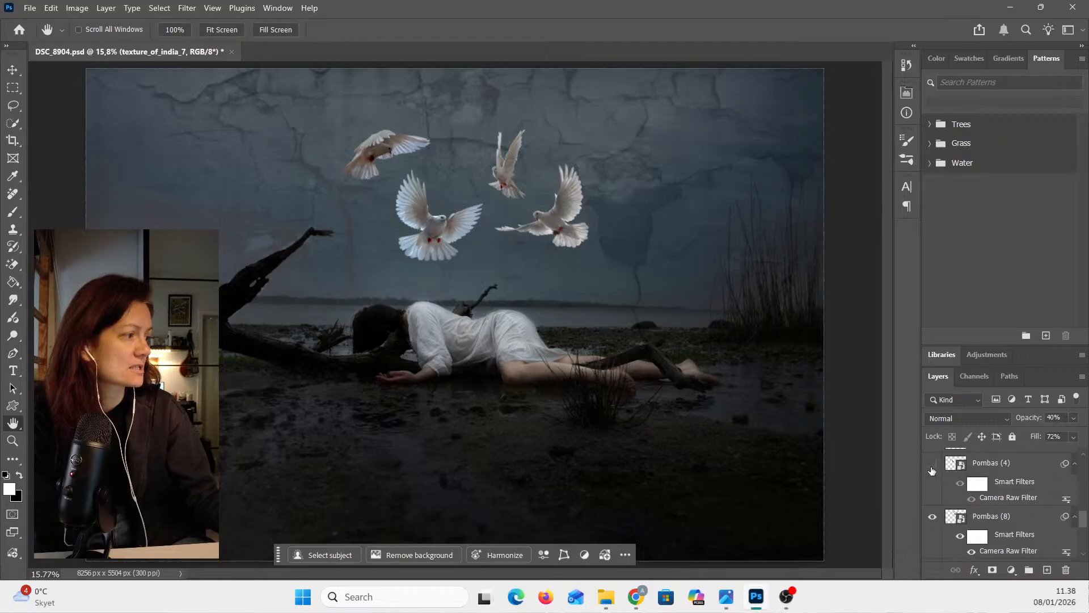
click(932, 463)
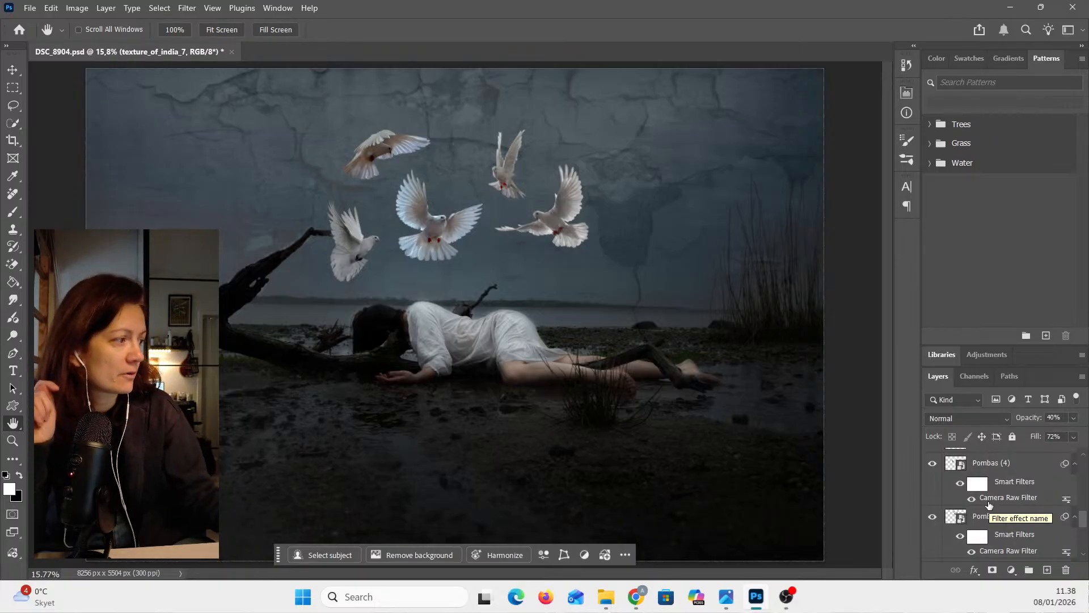
scroll(989, 504, up, 2)
click(932, 485)
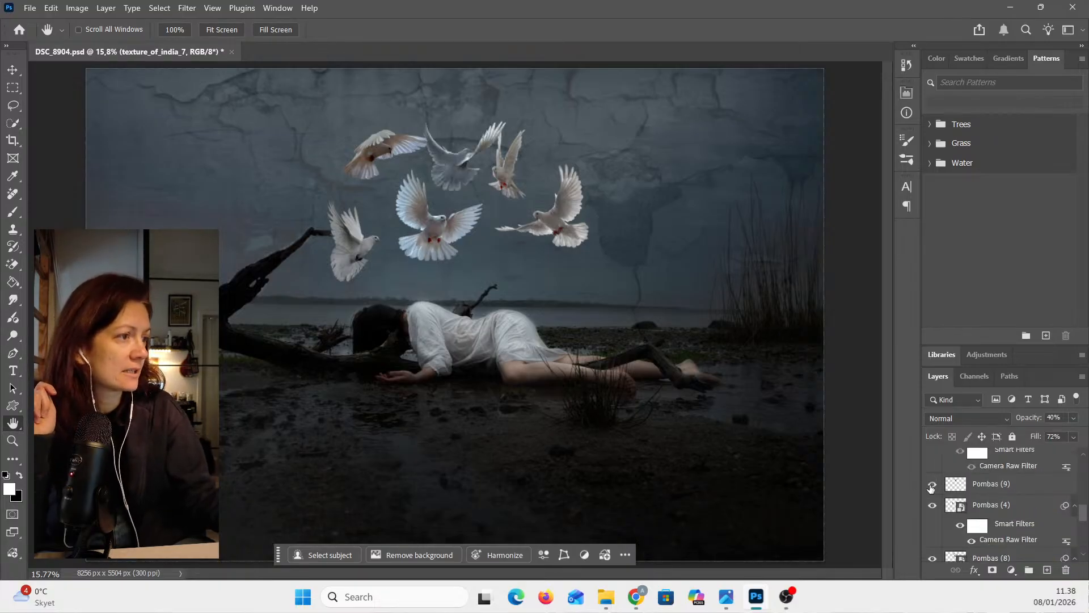
- Examine the woman's white dress up close, then review the whole composite with all the doves
scroll(1038, 524, up, 1)
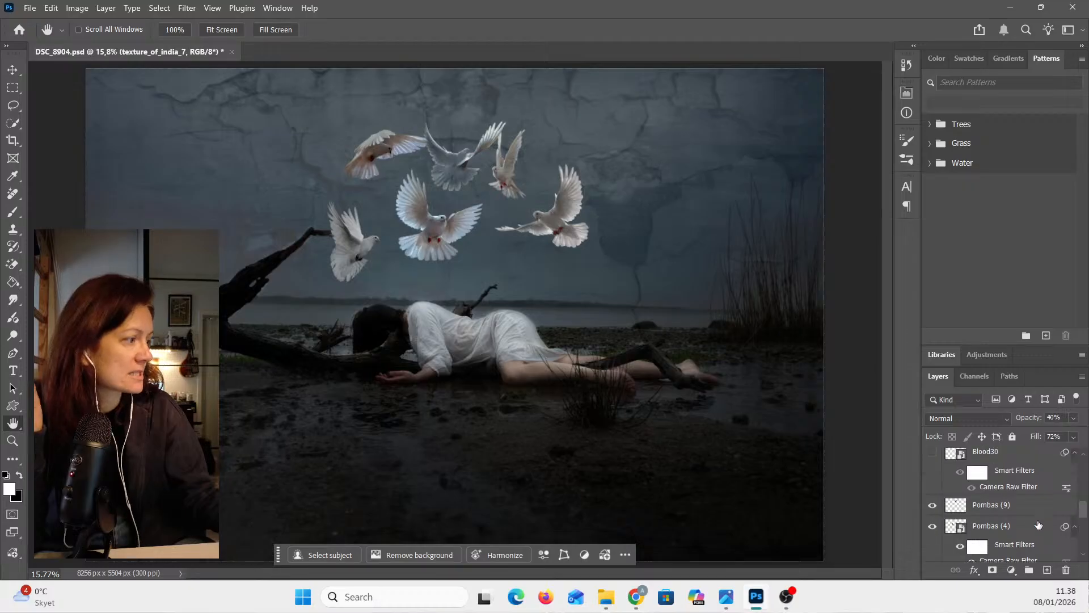
scroll(1038, 524, up, 1)
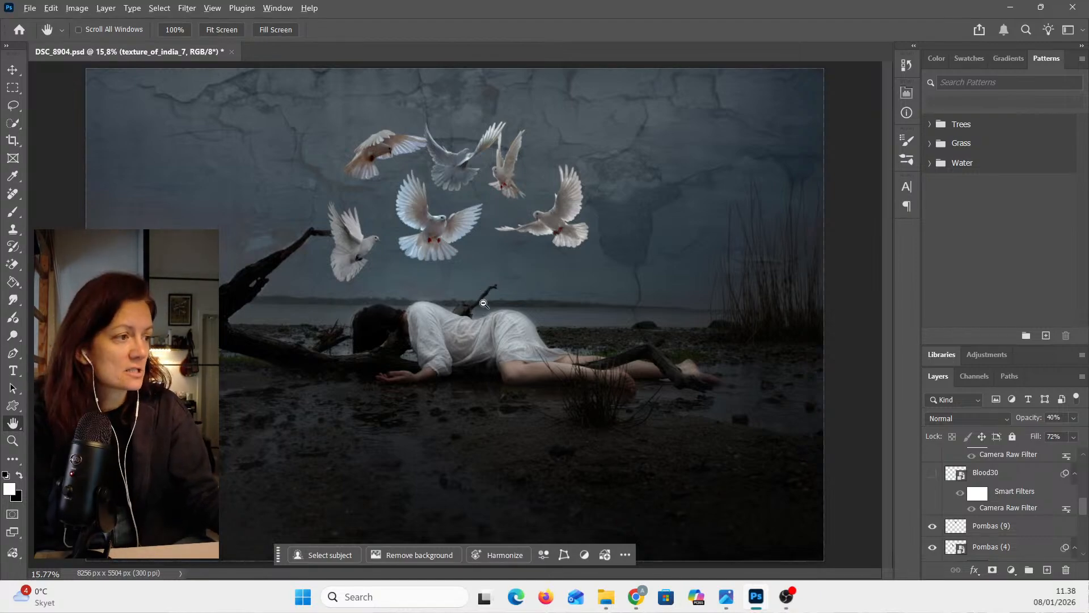
scroll(485, 304, up, 2)
scroll(374, 346, up, 3)
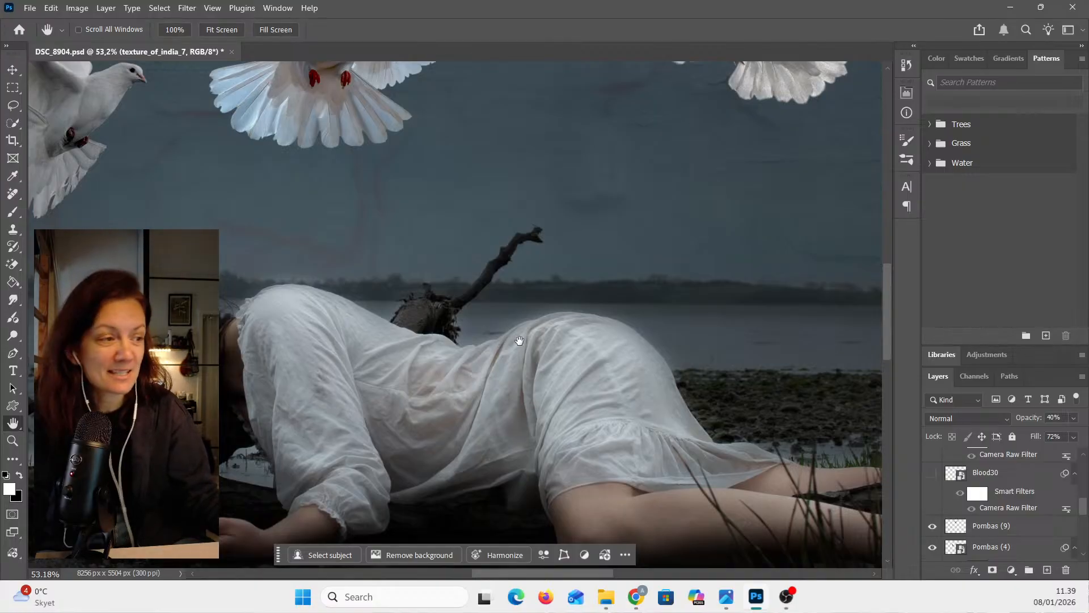
scroll(520, 341, down, 2)
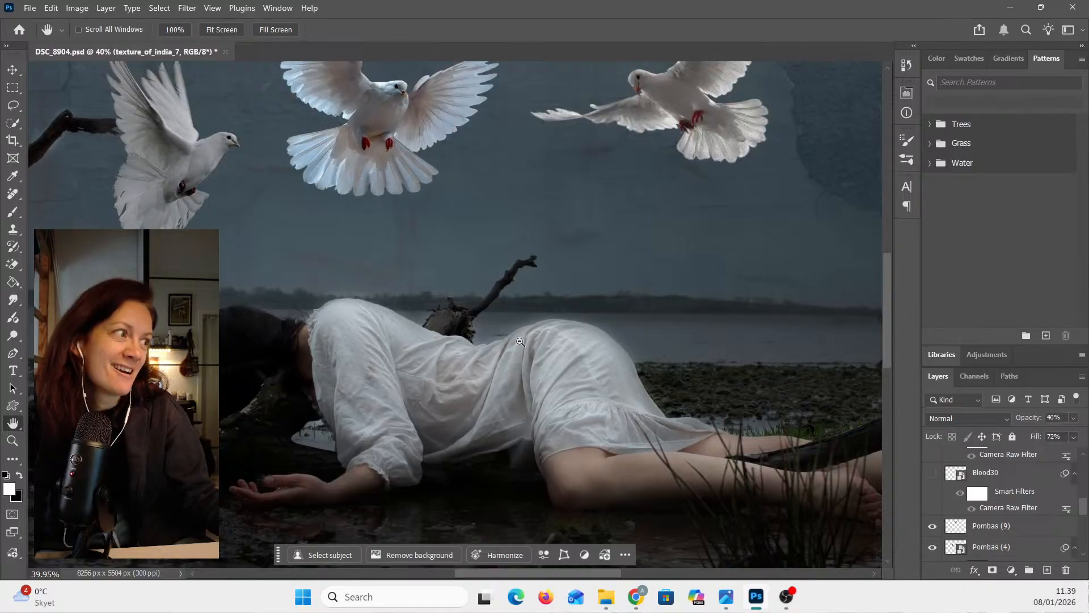
scroll(521, 342, down, 3)
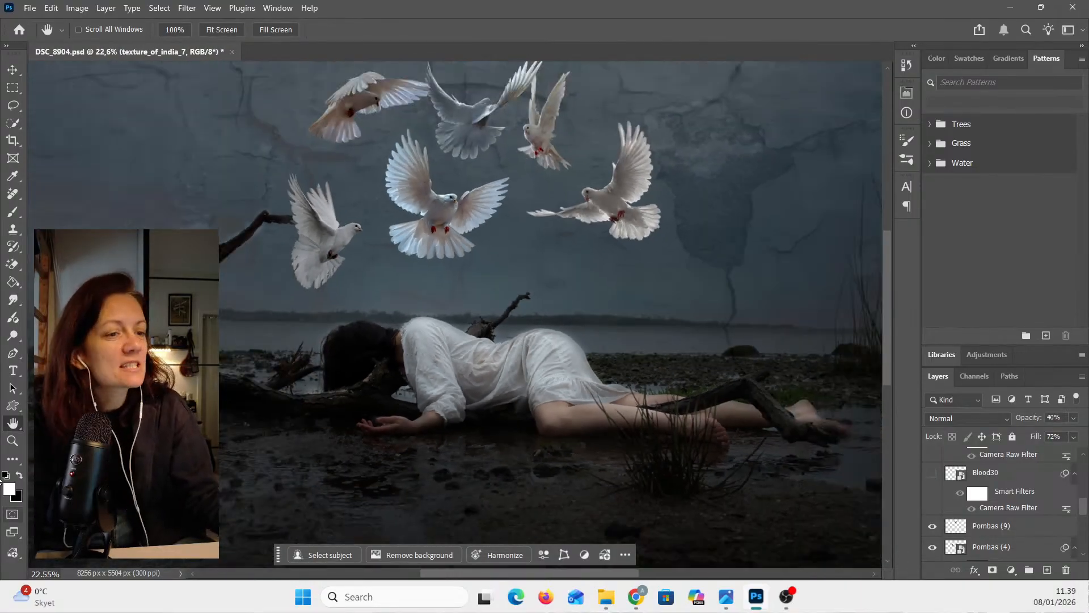
scroll(866, 489, down, 2)
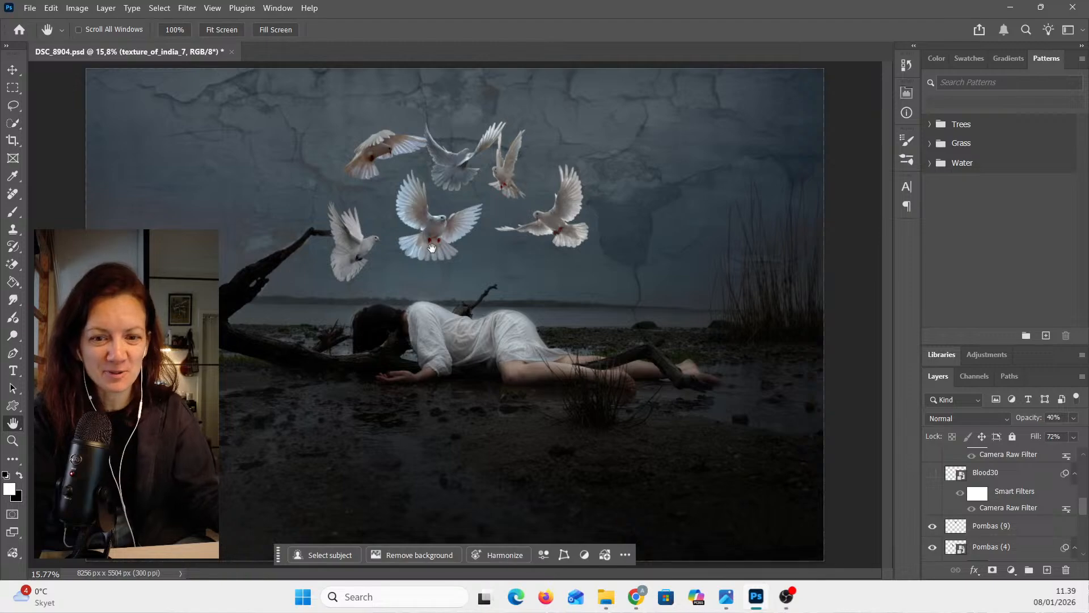
- Make the Blood30 layer visible and inspect the blood spot on the upper middle dove up close
click(933, 476)
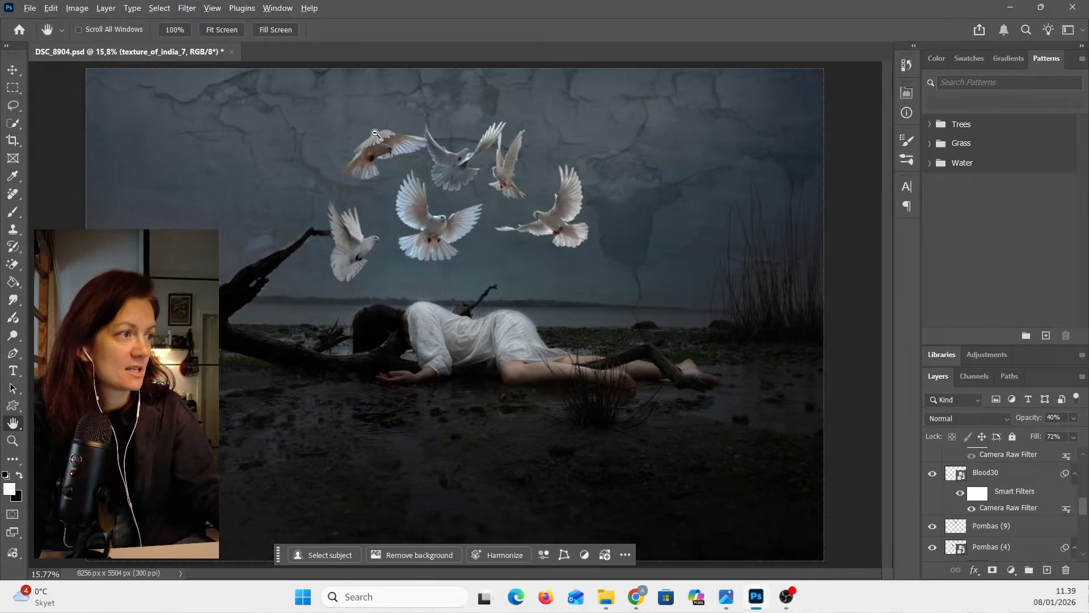
drag(454, 145, 547, 174)
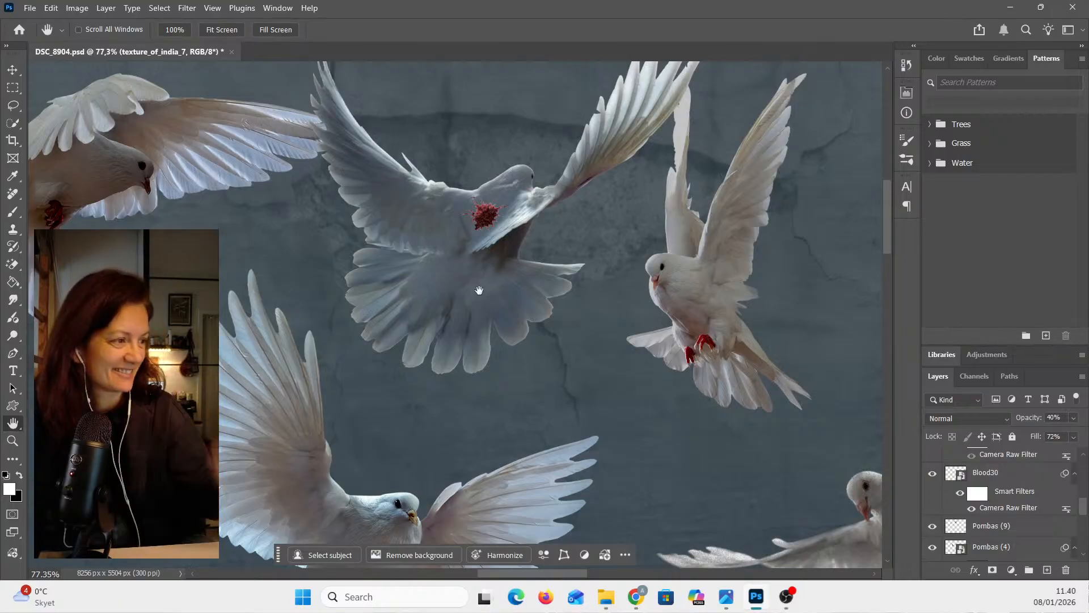
scroll(491, 222, down, 5)
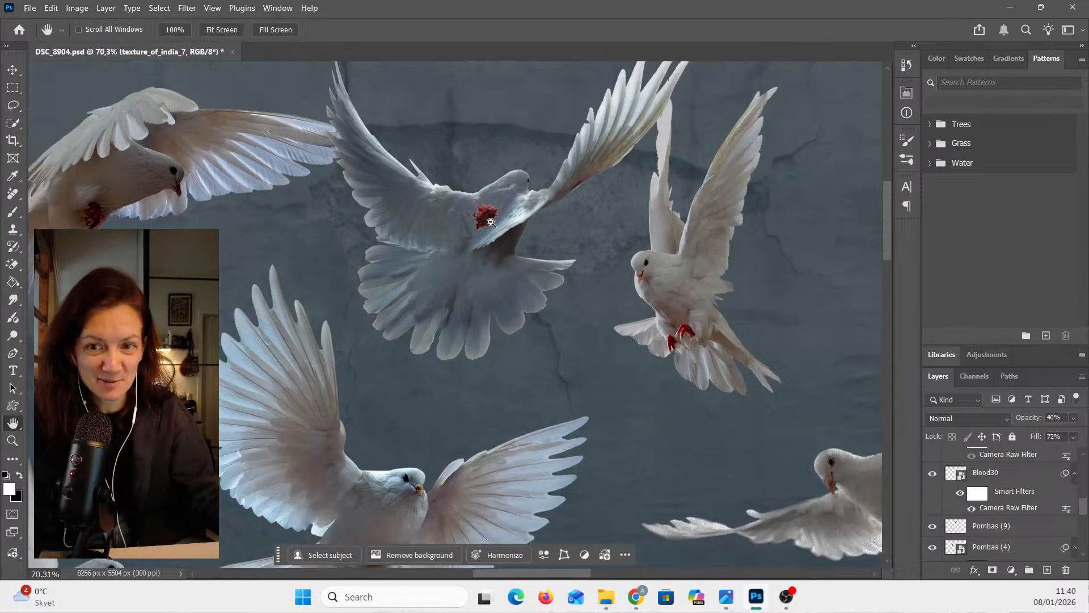
scroll(489, 222, down, 2)
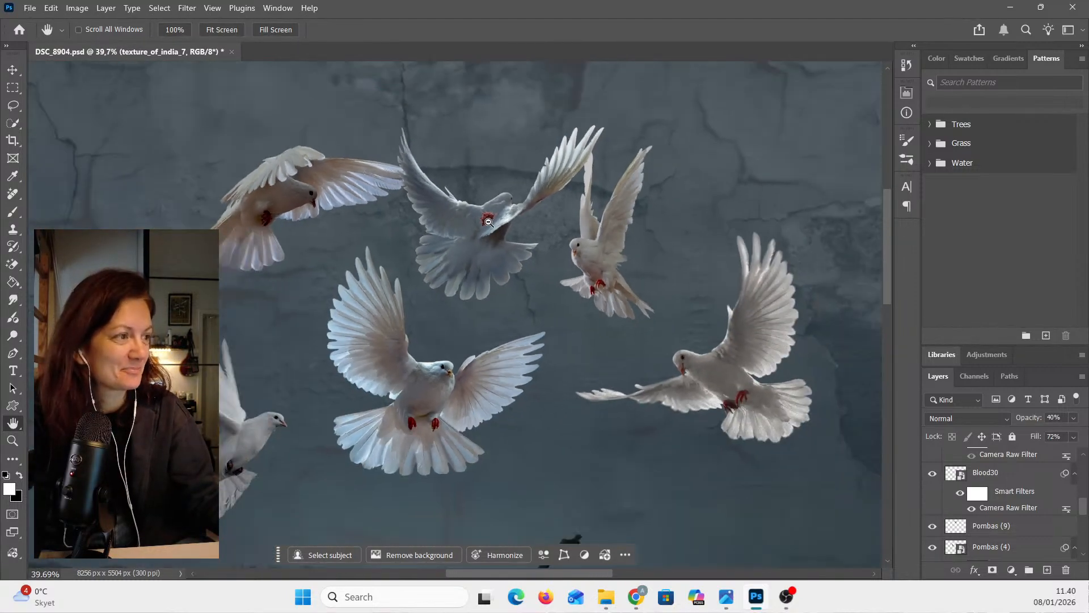
scroll(476, 290, down, 1)
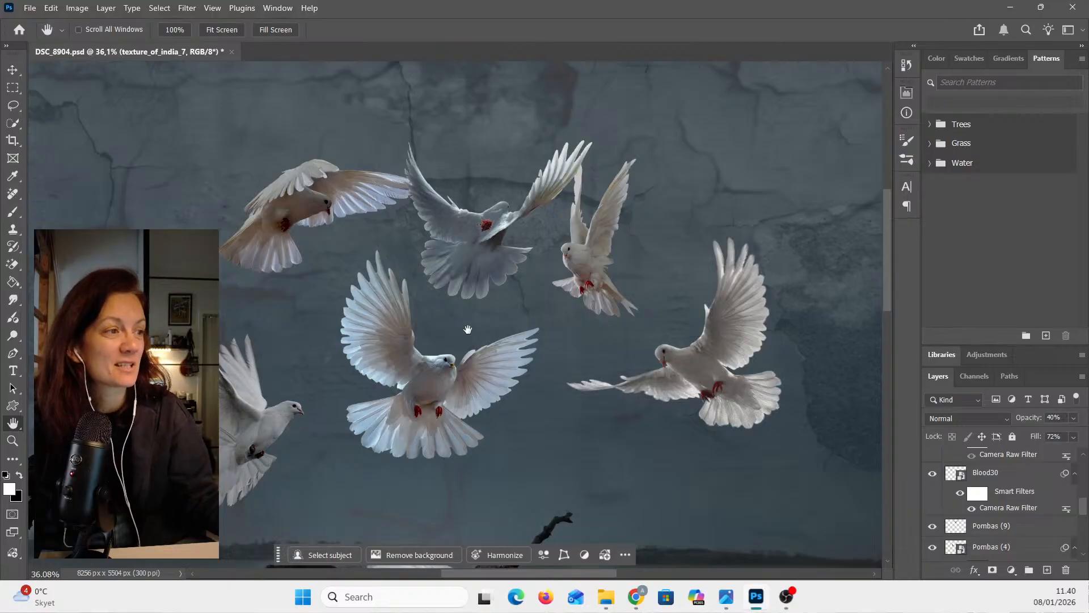
scroll(519, 348, down, 1)
scroll(520, 348, down, 1)
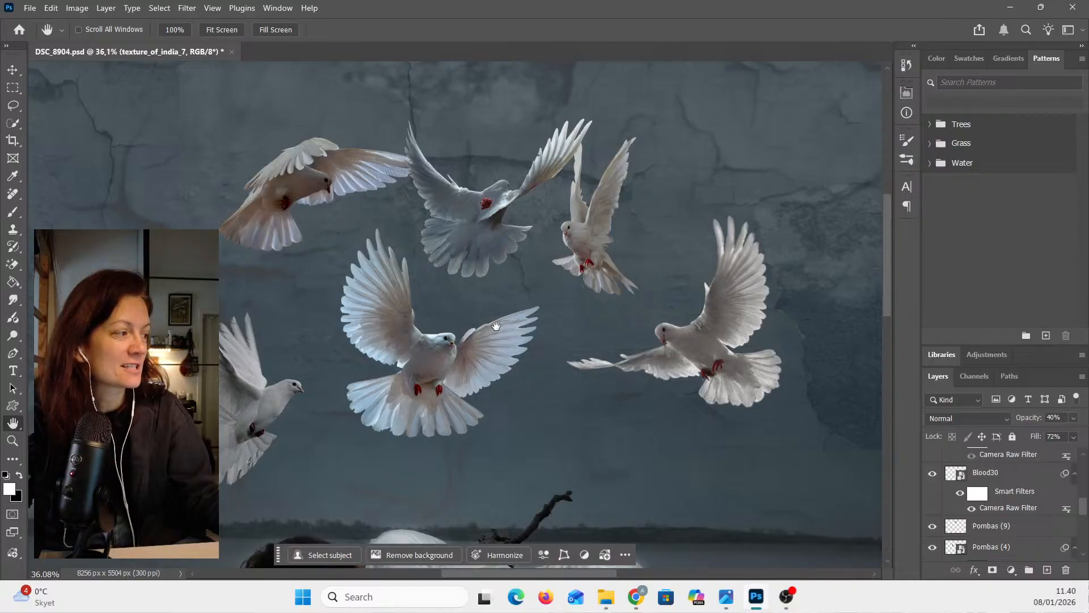
- Make the Blood13 layer above Blood30 visible and inspect the blood streak on the small upright dove's chest
scroll(983, 508, up, 1)
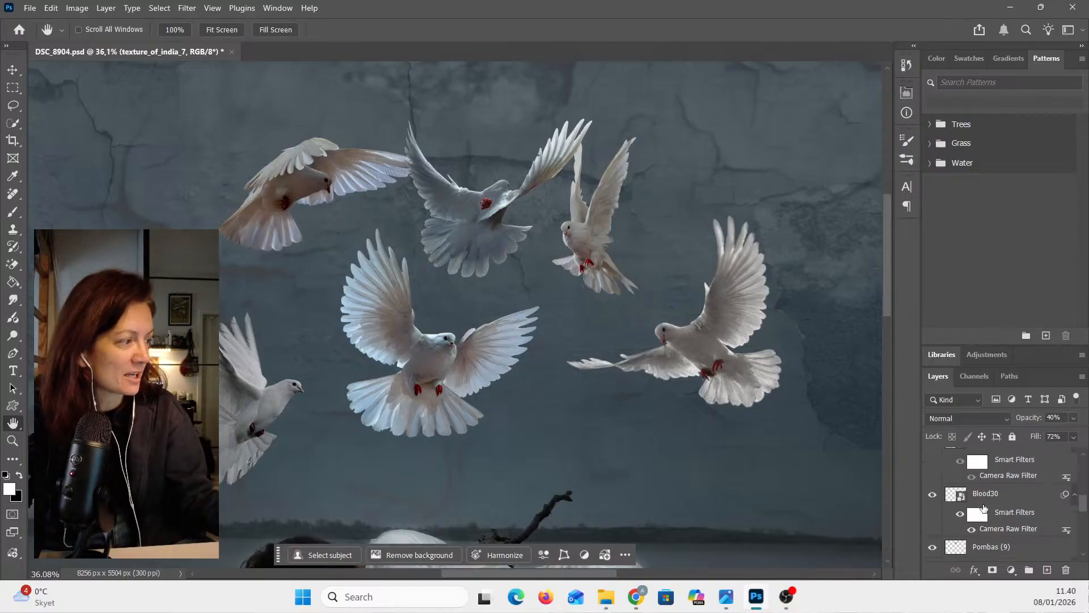
scroll(983, 508, up, 1)
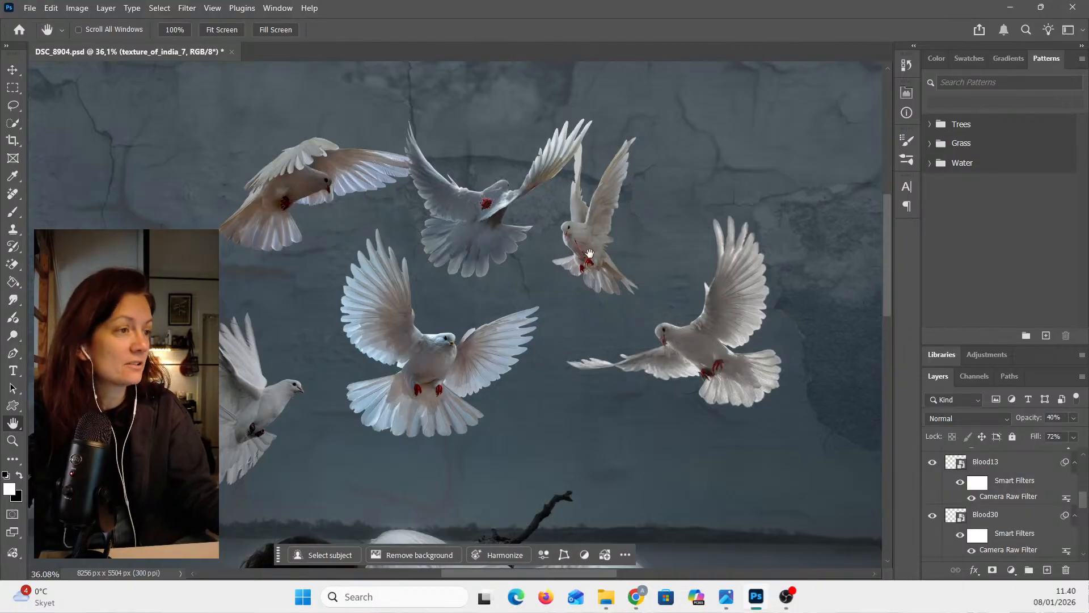
drag(588, 256, 583, 348)
scroll(583, 340, down, 2)
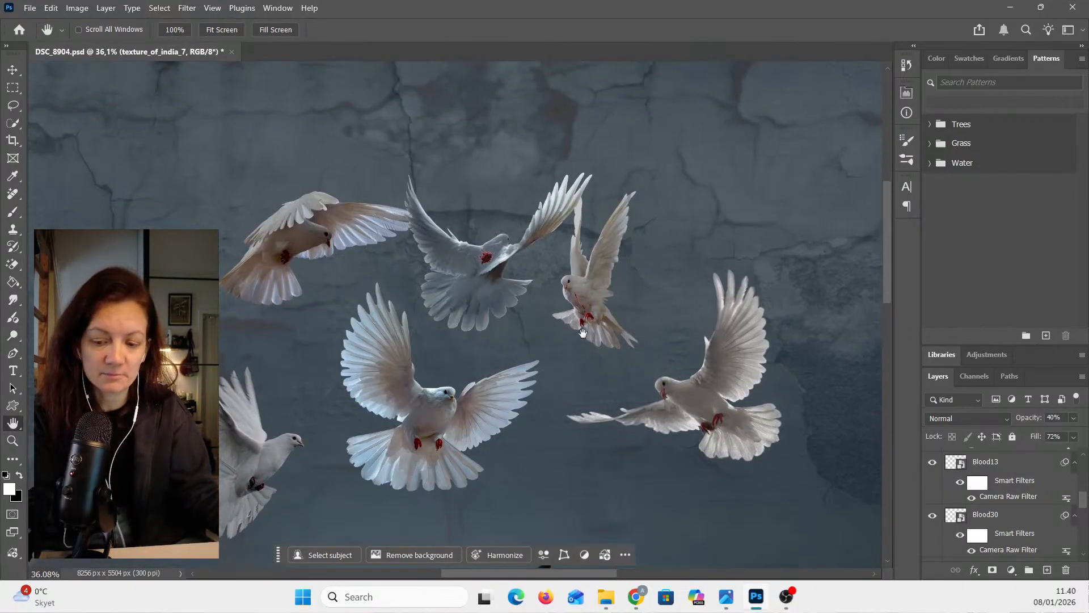
scroll(584, 335, up, 2)
scroll(586, 292, up, 2)
scroll(586, 292, up, 3)
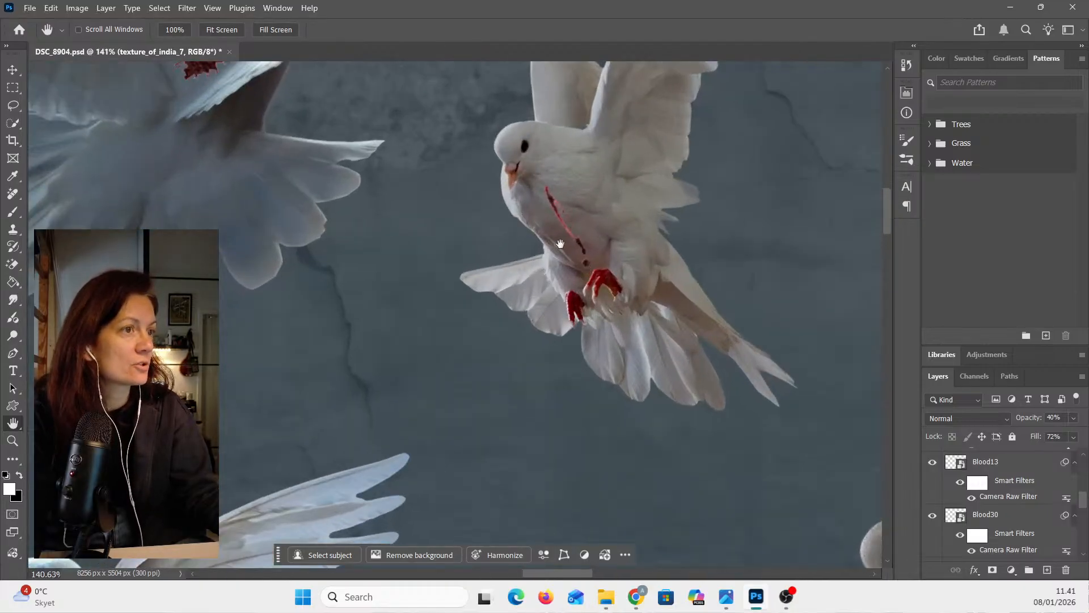
scroll(569, 233, down, 1)
scroll(569, 233, down, 2)
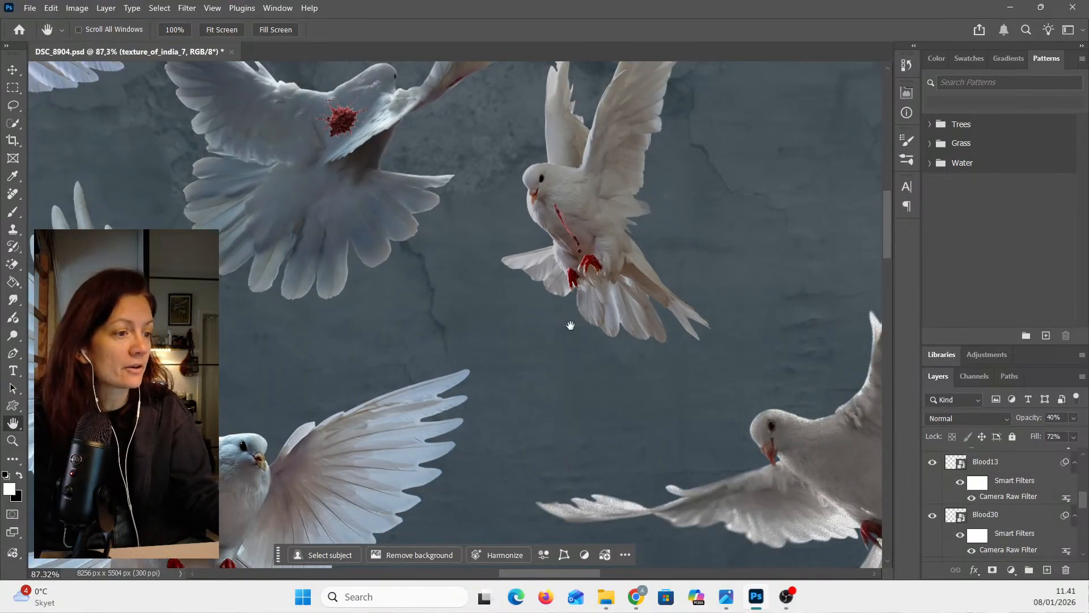
scroll(570, 325, down, 3)
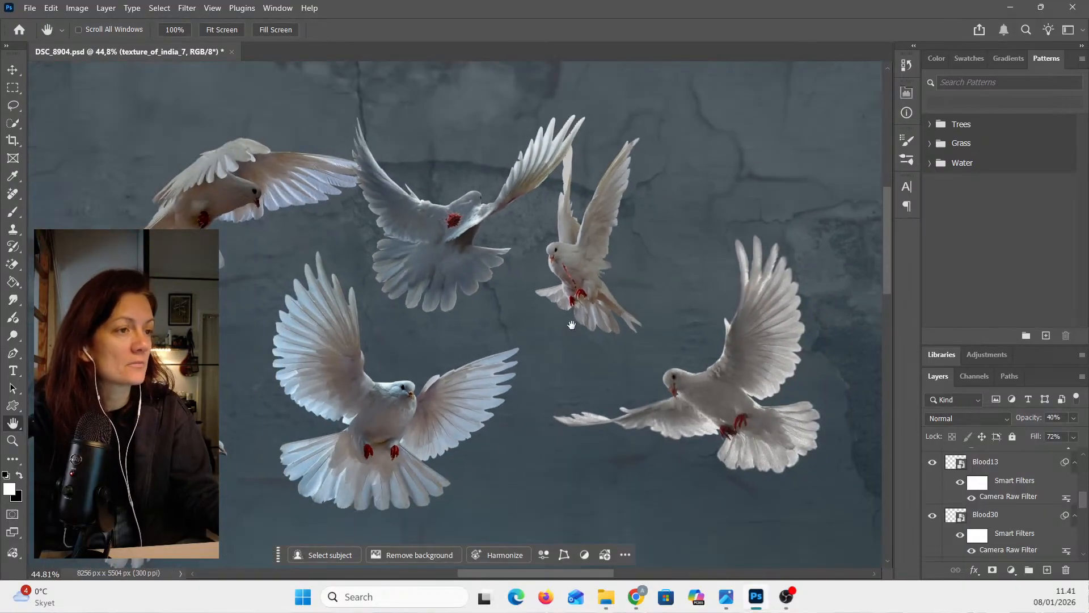
- Make the Blood4 layer above Blood13 visible and inspect the blood stain on the chest of the dove beside the branch
scroll(981, 491, up, 3)
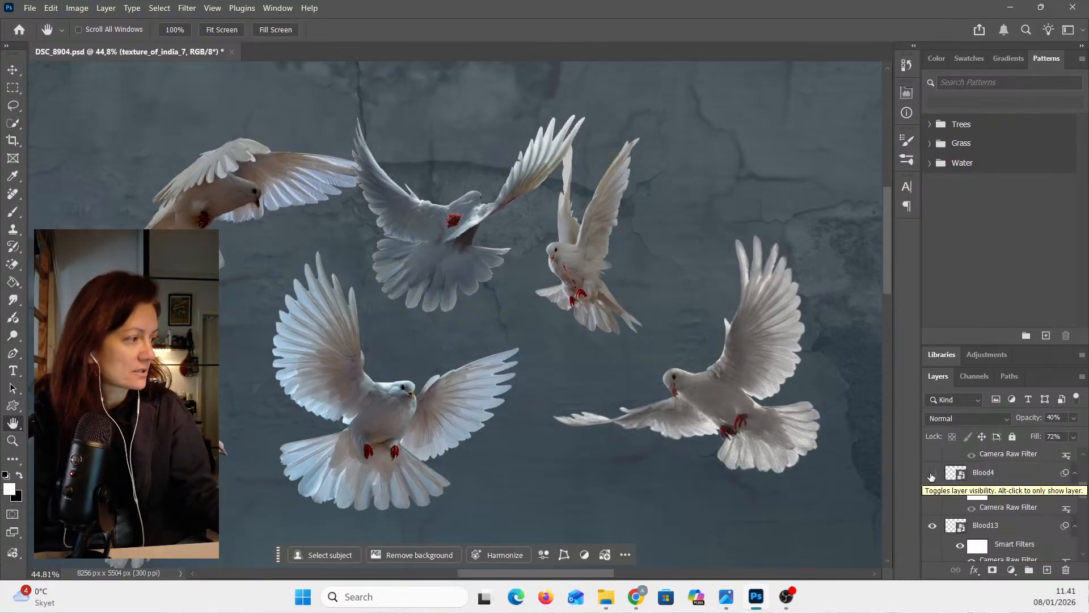
click(932, 475)
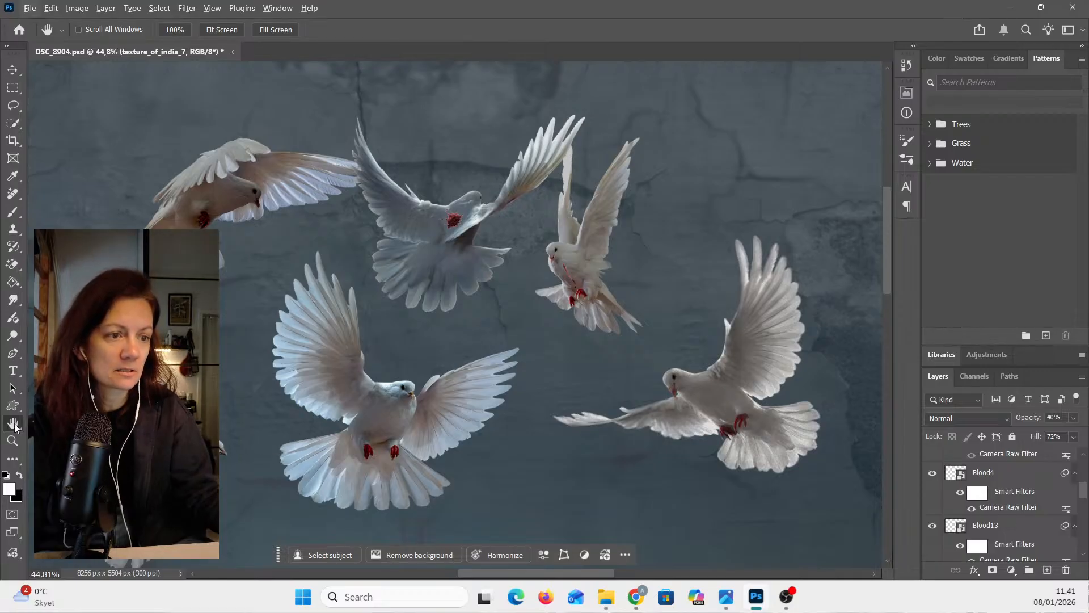
drag(320, 413, 490, 304)
scroll(490, 303, up, 5)
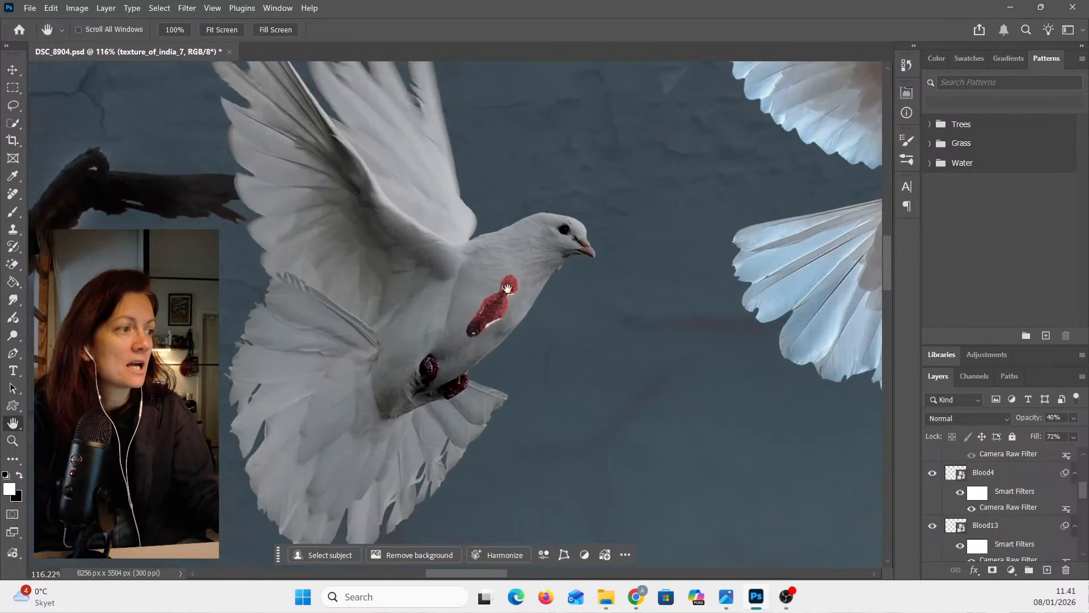
scroll(507, 310, up, 5)
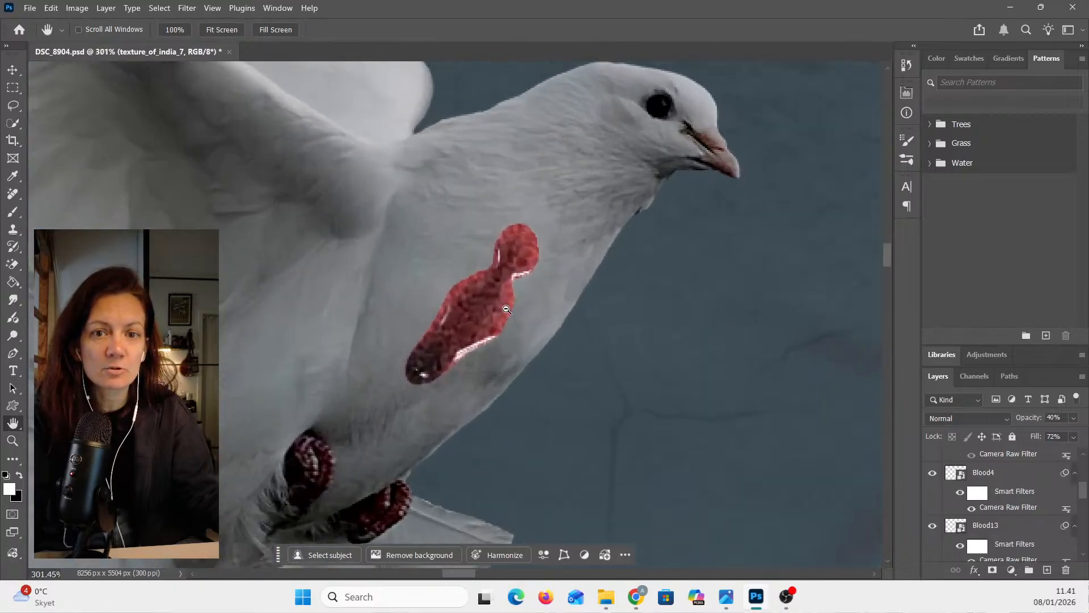
scroll(506, 309, up, 1)
scroll(507, 309, down, 3)
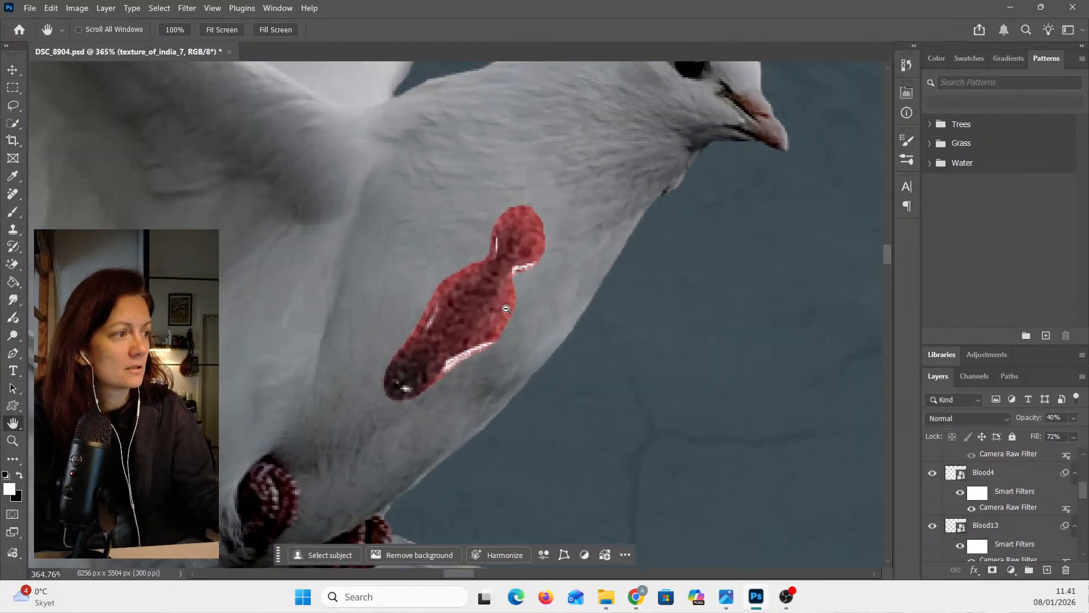
scroll(507, 309, down, 2)
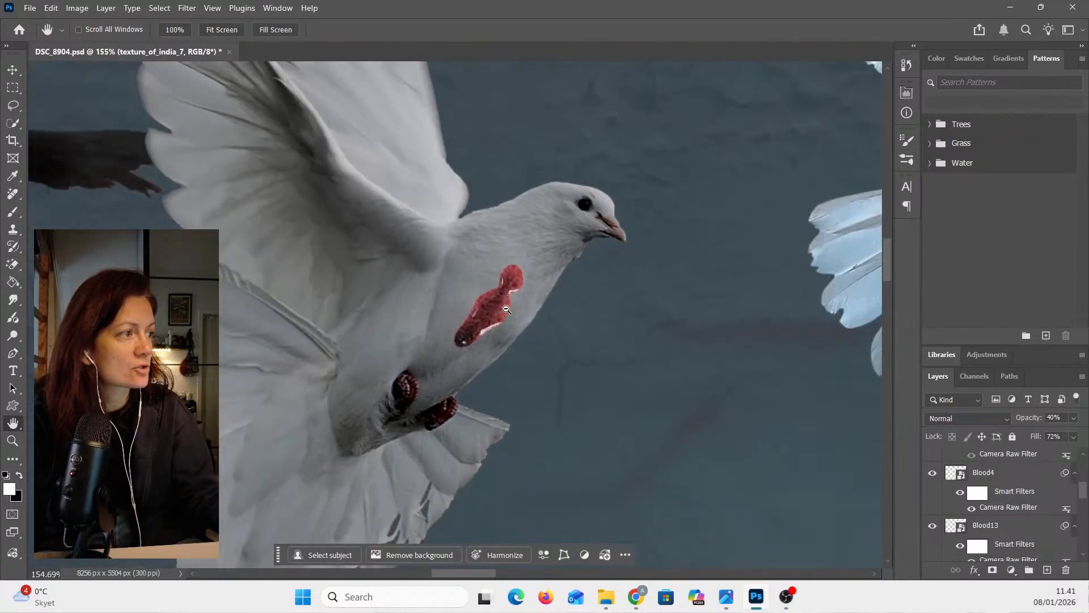
scroll(506, 310, down, 1)
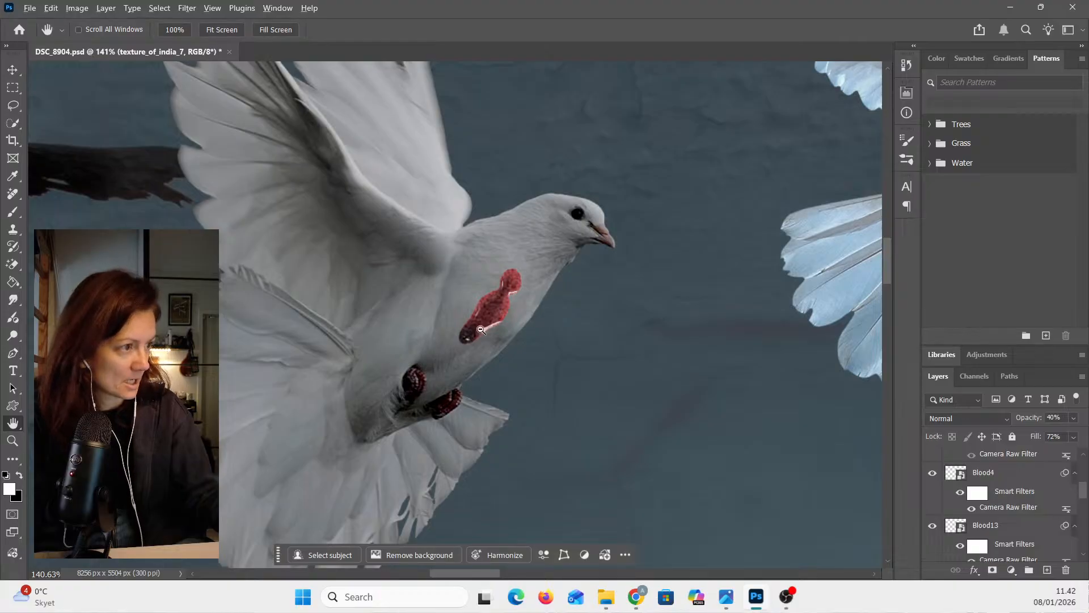
scroll(481, 326, down, 2)
scroll(481, 326, down, 1)
- Make the Blood31 layer above Blood4 visible and inspect the blood on the rightmost dove
scroll(969, 493, up, 2)
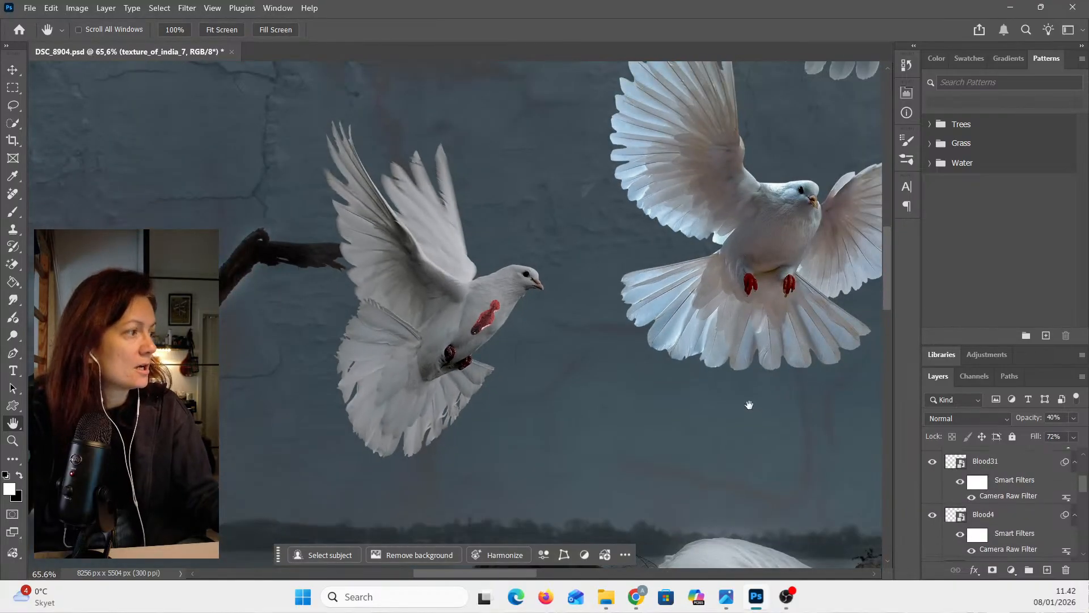
scroll(749, 404, down, 2)
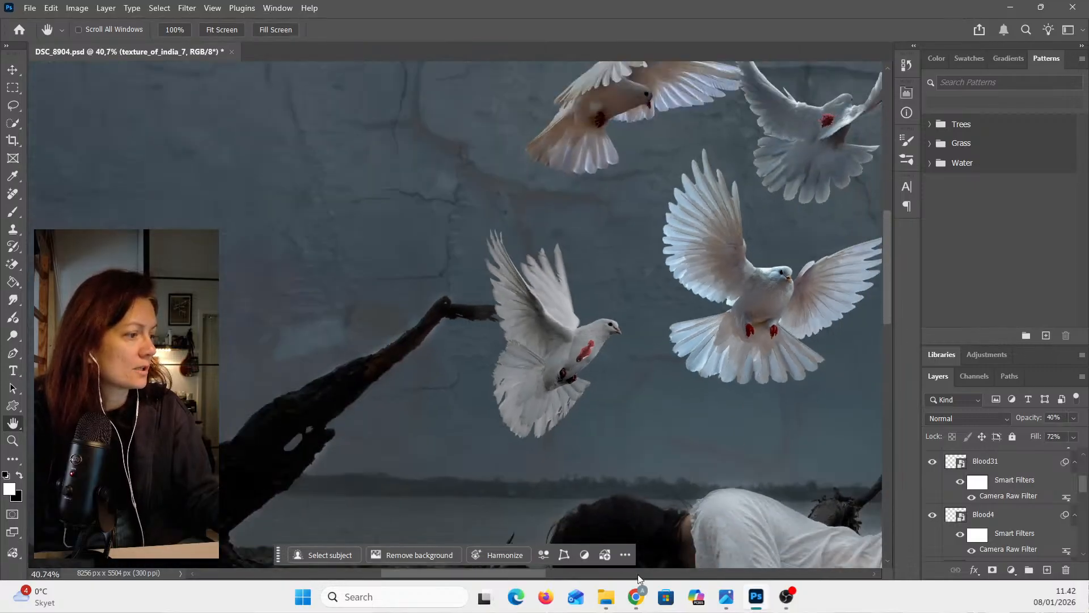
drag(489, 571, 565, 571)
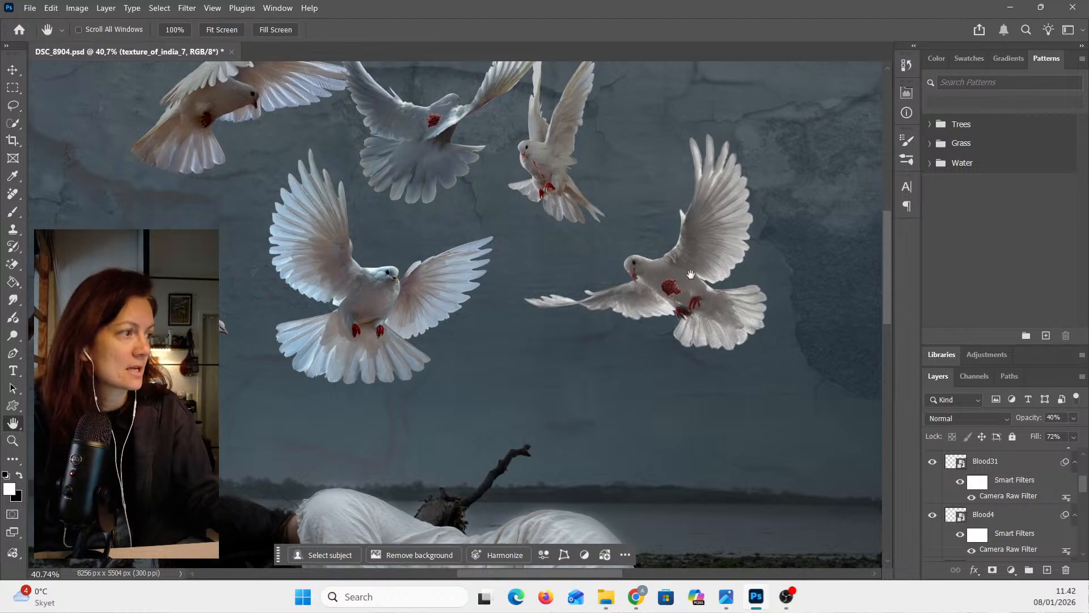
- Make the Blood32 and Blood5 layers visible and inspect the blood drop beside the upper left dove's beak up close
scroll(981, 509, up, 3)
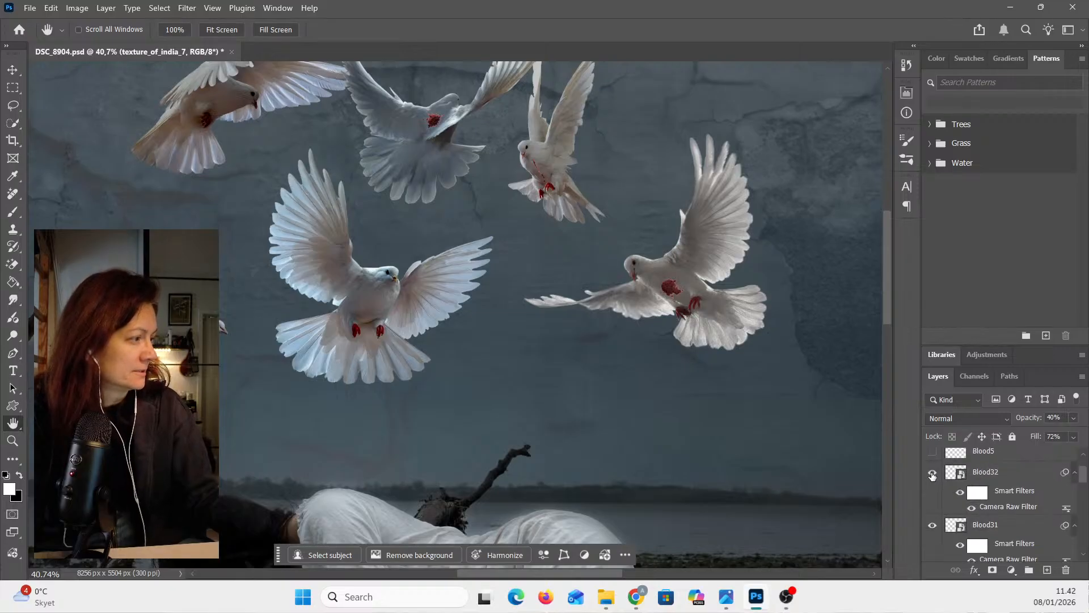
click(932, 474)
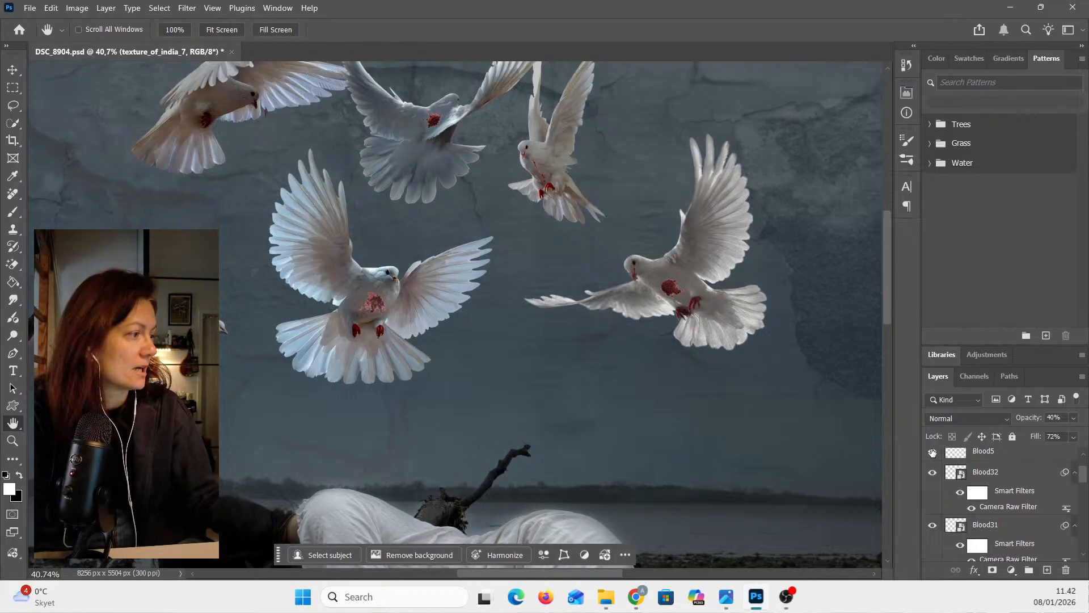
drag(267, 158, 523, 287)
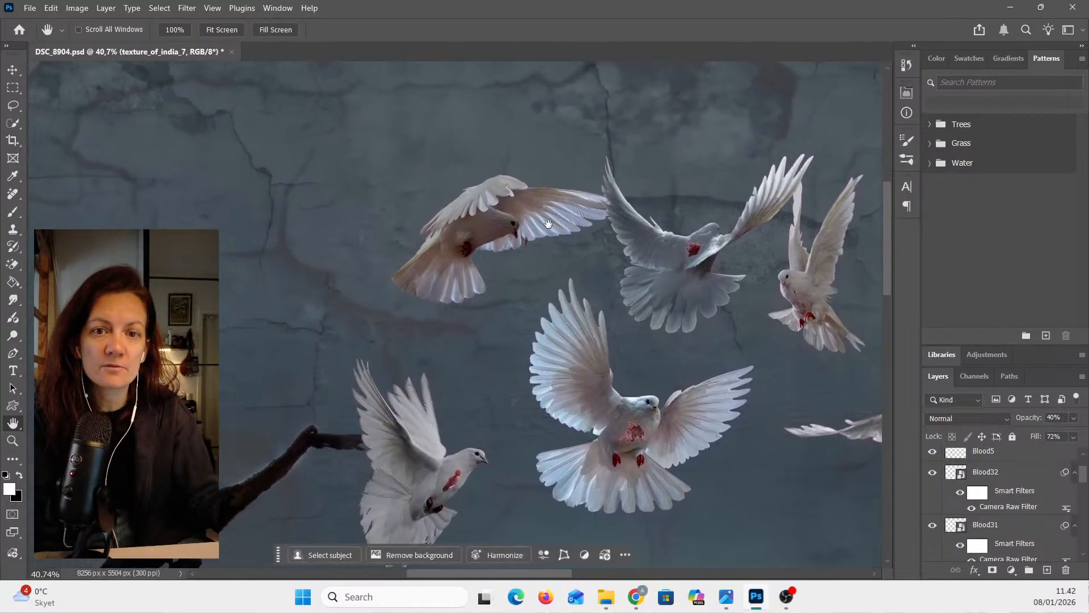
scroll(511, 224, up, 2)
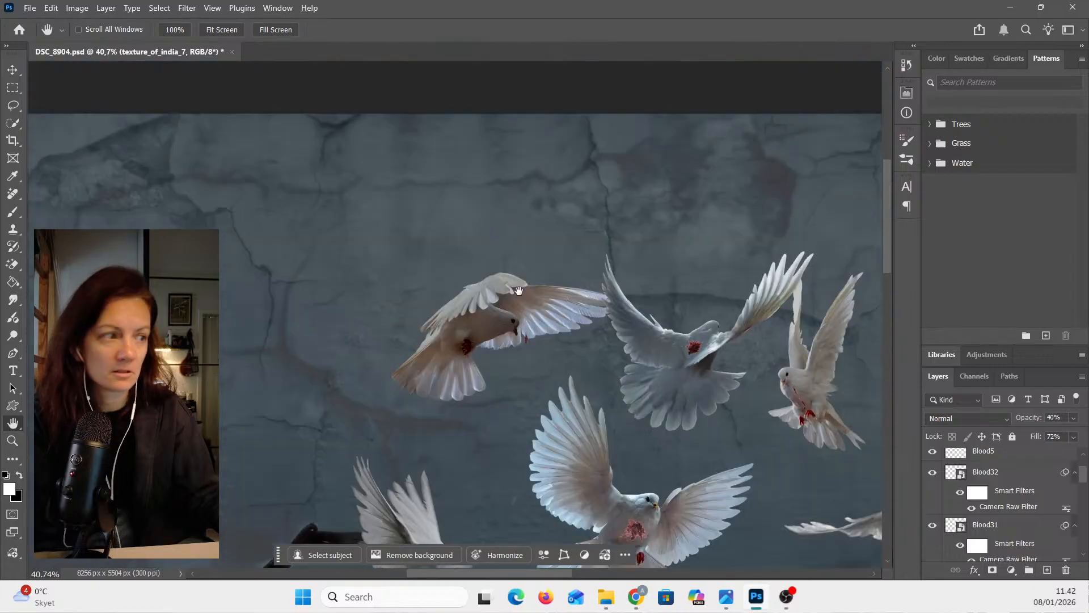
scroll(519, 289, down, 1)
scroll(518, 279, up, 2)
scroll(518, 279, up, 6)
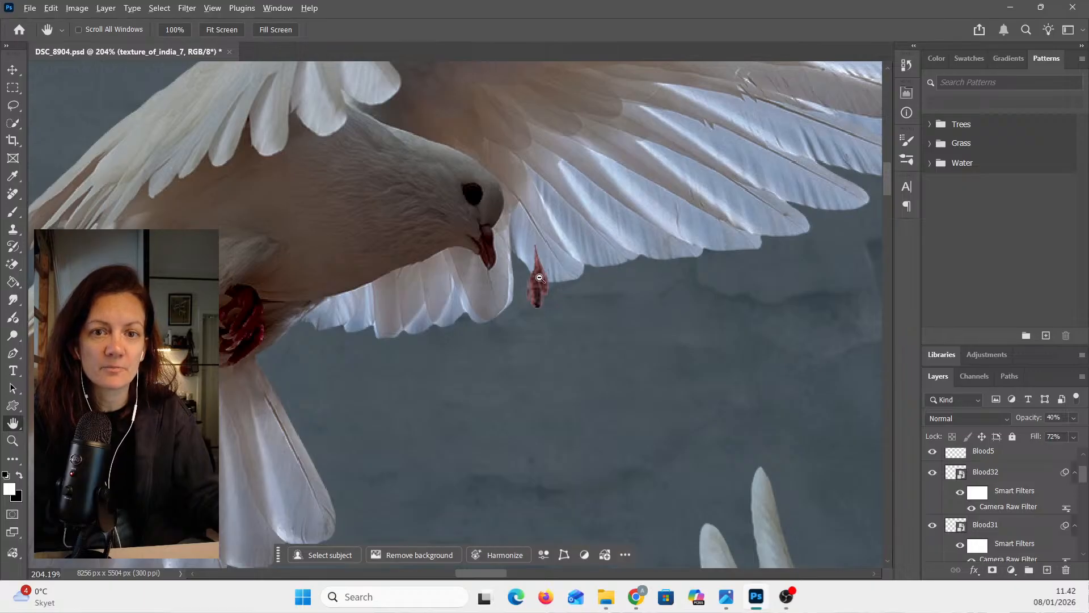
scroll(541, 278, down, 2)
scroll(542, 278, down, 1)
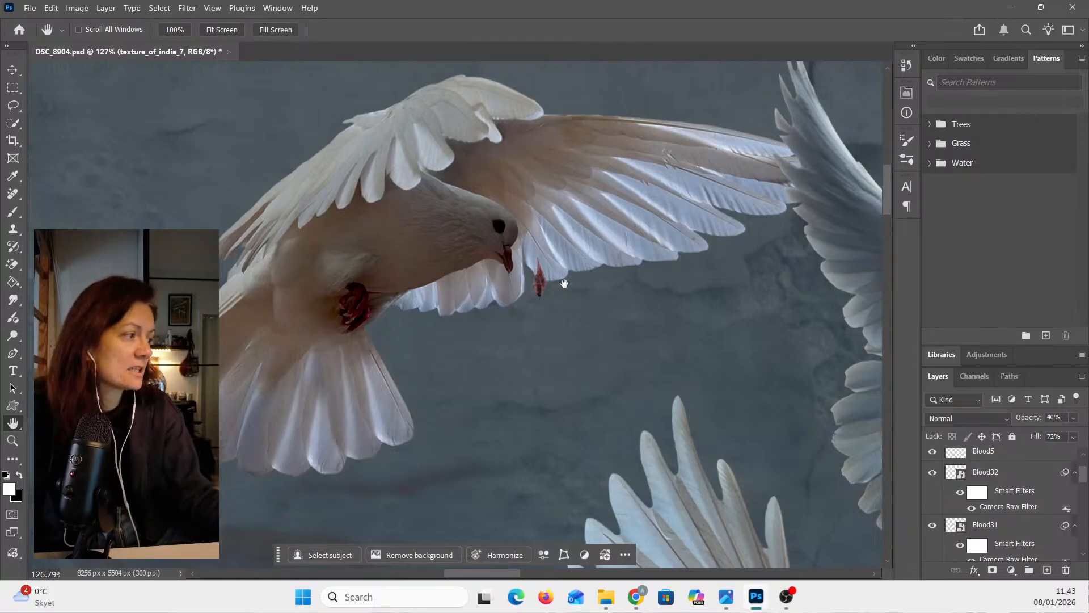
- Make the Blood21 layer above Blood5 visible and inspect the blood splatter on the upper left dove's wing
scroll(1005, 523, up, 2)
scroll(1004, 522, up, 1)
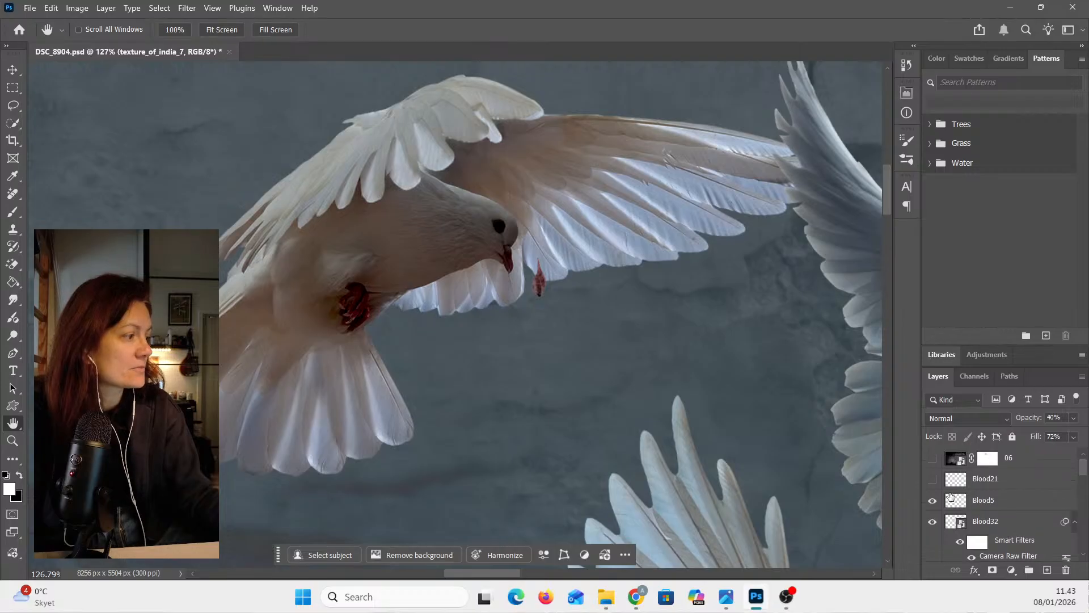
click(932, 480)
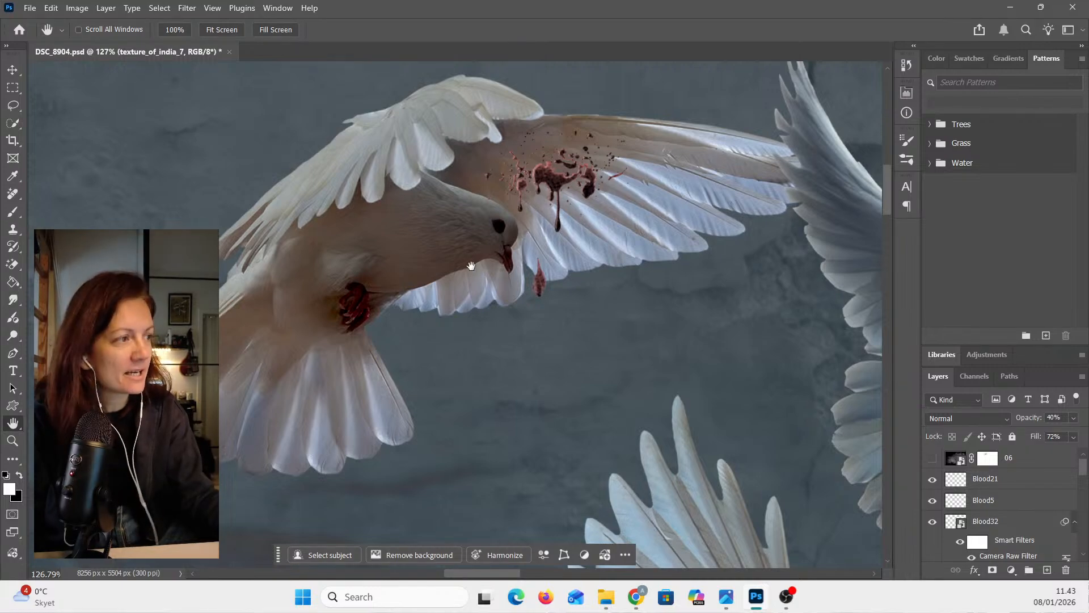
scroll(530, 216, down, 3)
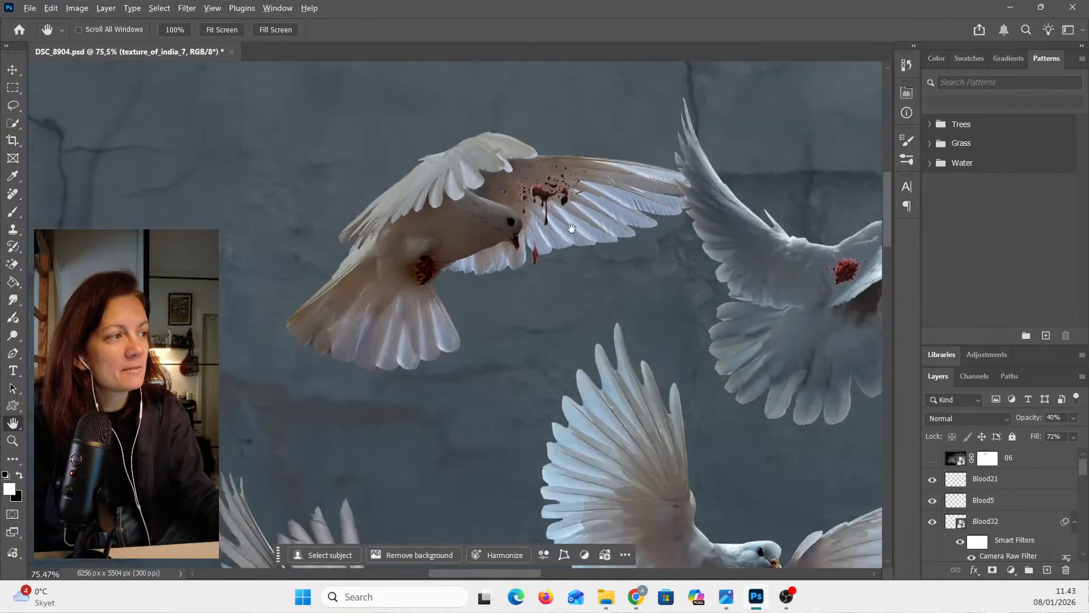
scroll(571, 228, down, 1)
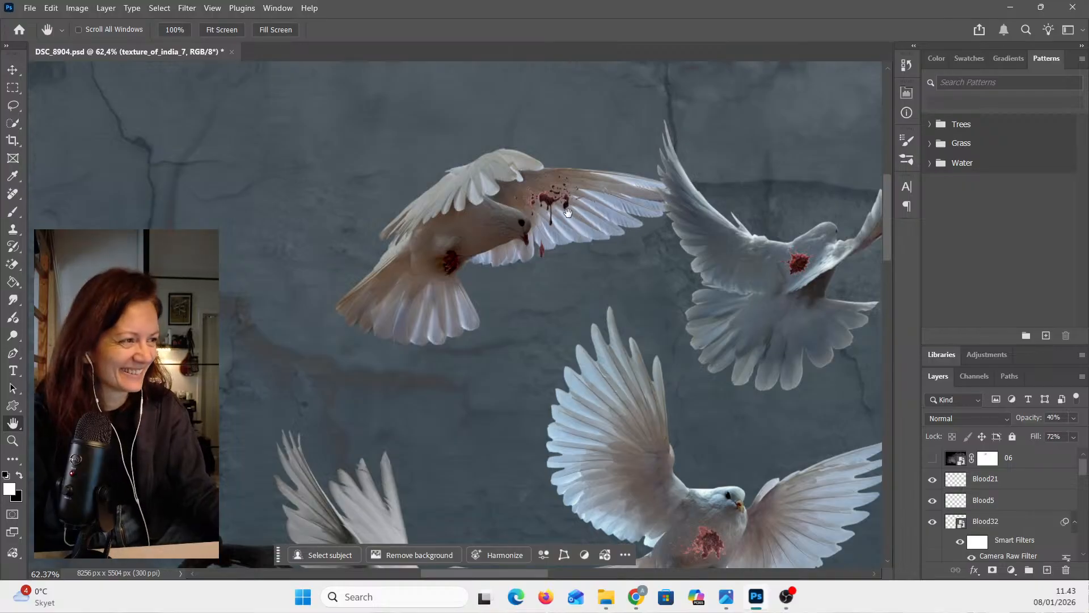
drag(474, 574, 492, 557)
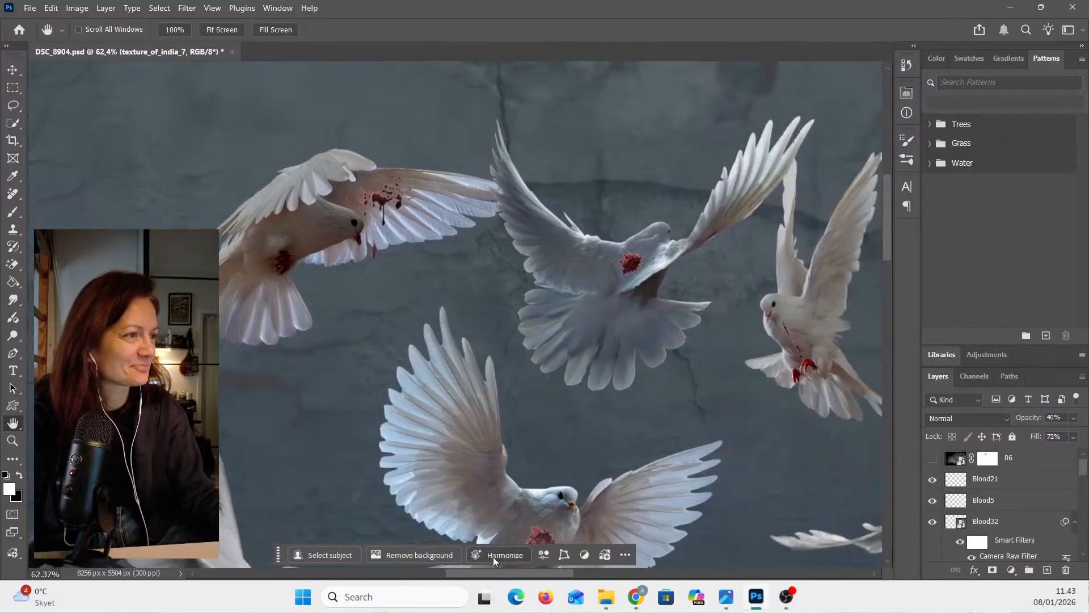
scroll(355, 244, up, 1)
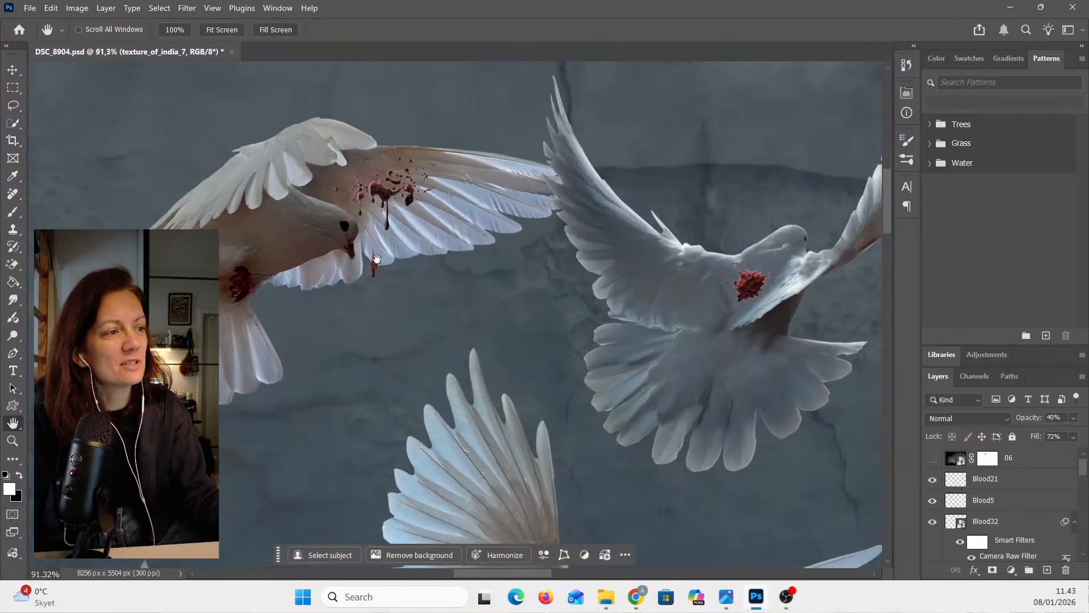
scroll(371, 244, up, 1)
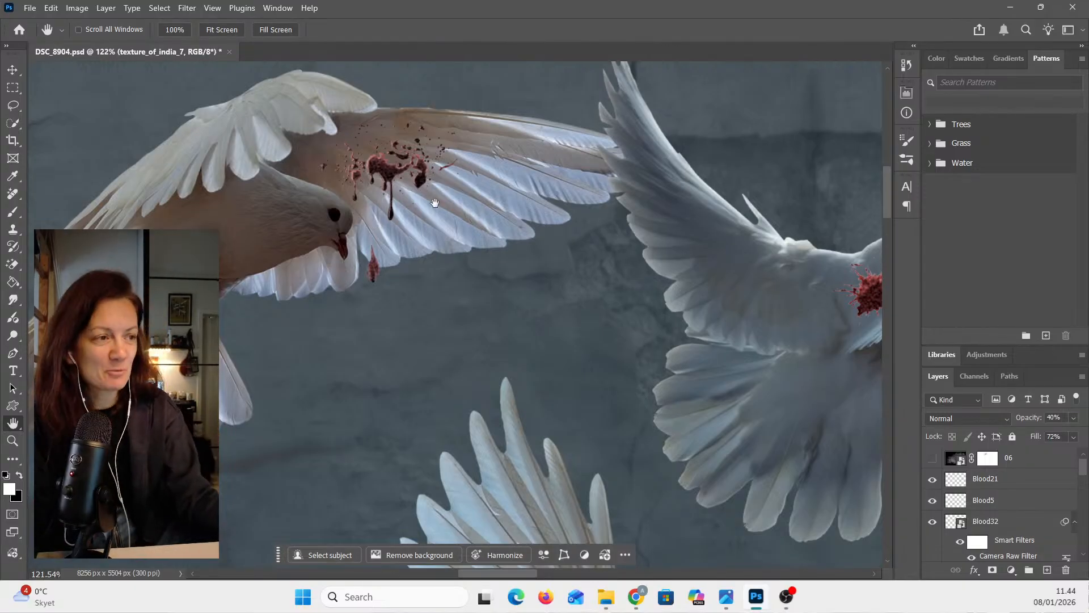
scroll(513, 261, down, 4)
scroll(516, 261, down, 3)
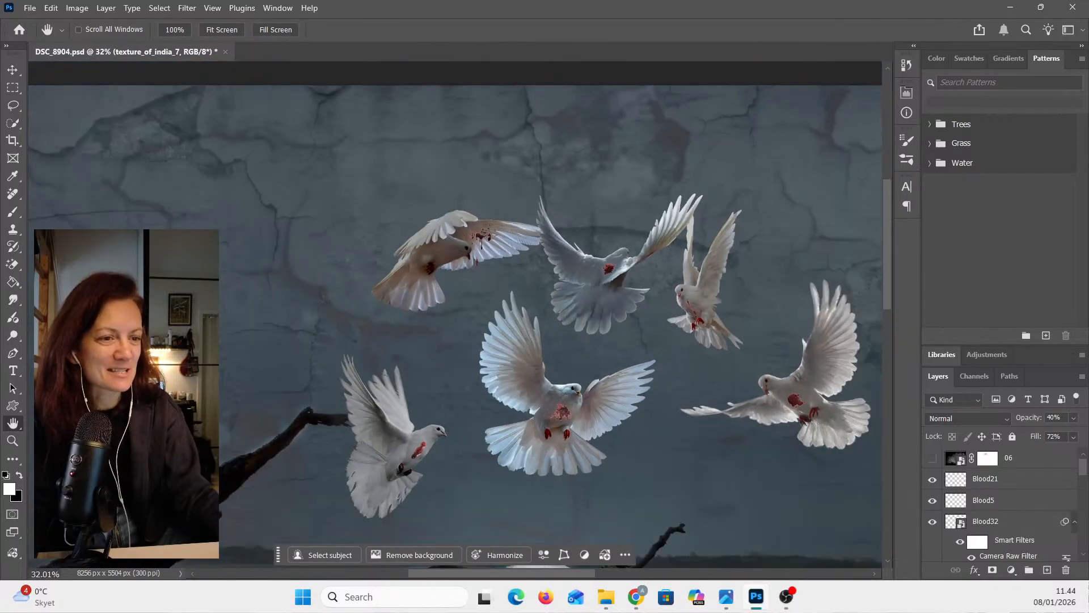
- Make the dark 06 layer above Blood21 visible over the whole image and select its layer mask
double_click(8, 430)
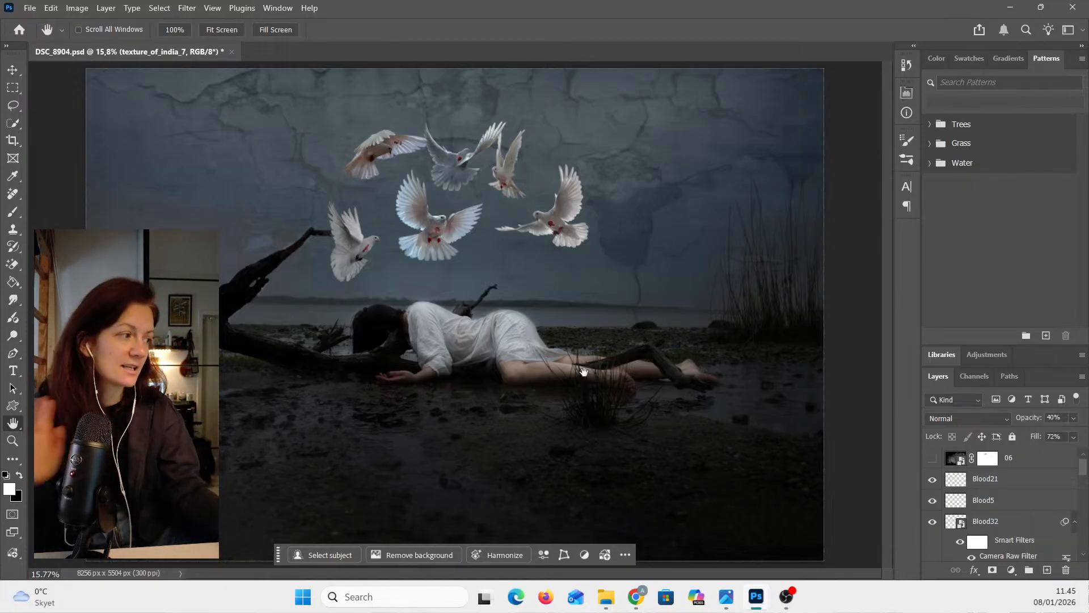
click(932, 457)
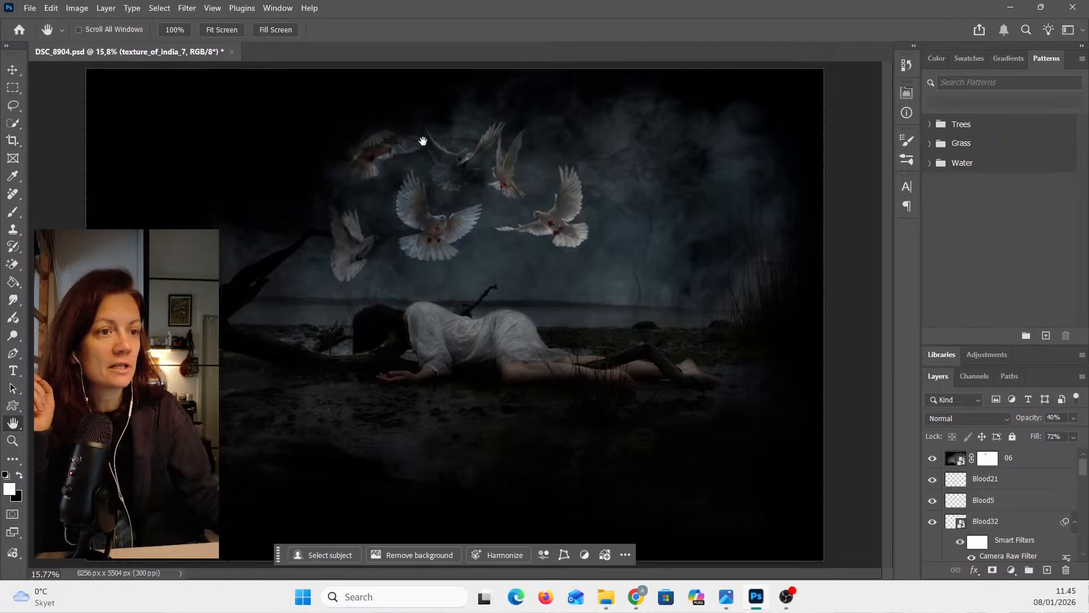
click(987, 462)
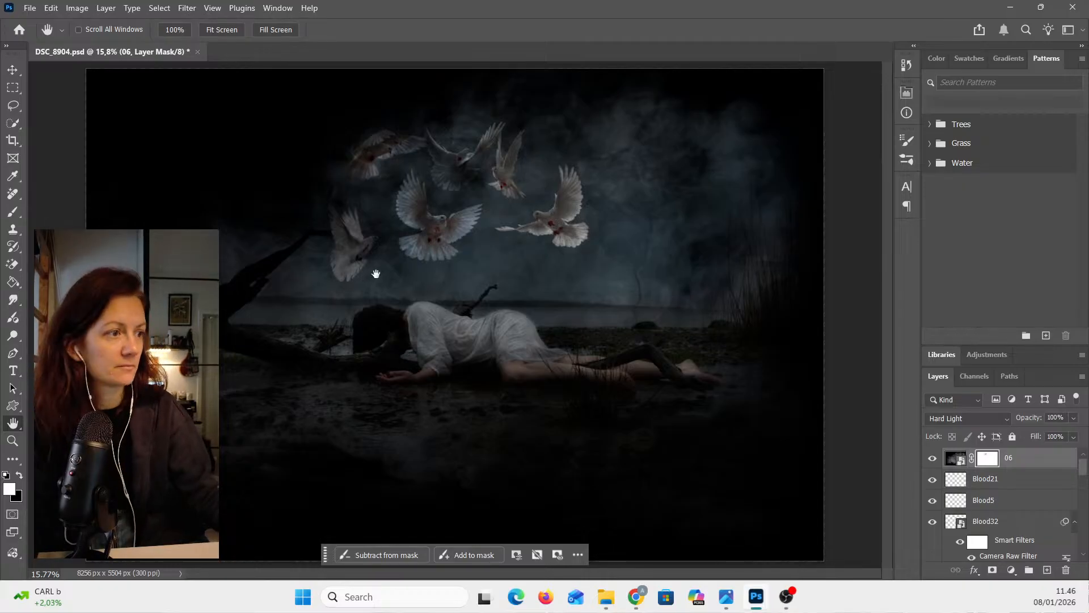
- Examine how the 06 layer darkens the edges, branch, doves and woman, both up close and across the full image
scroll(376, 274, down, 1)
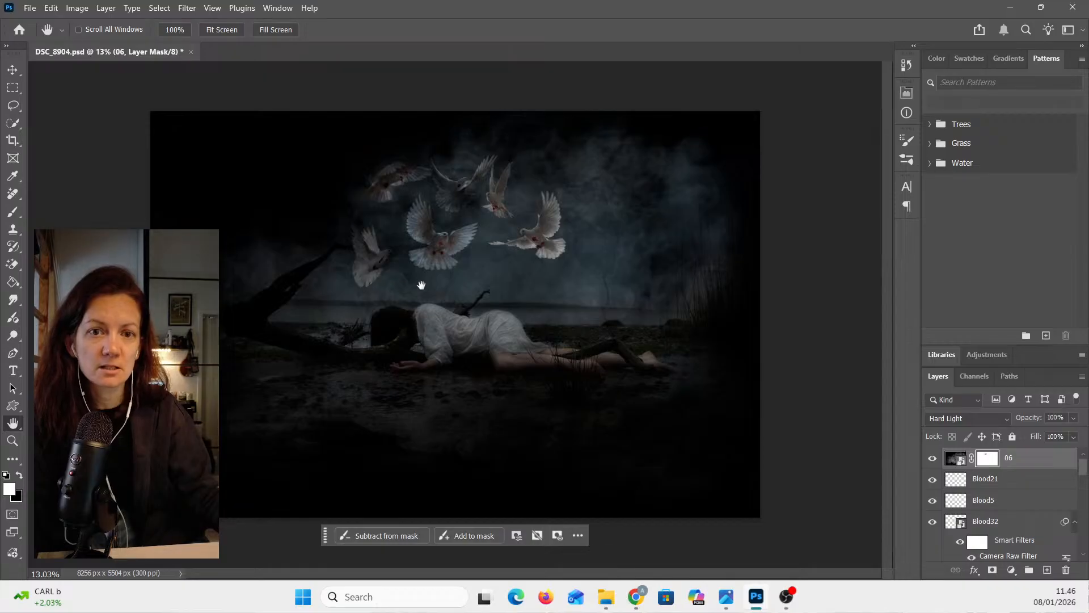
scroll(425, 295, down, 1)
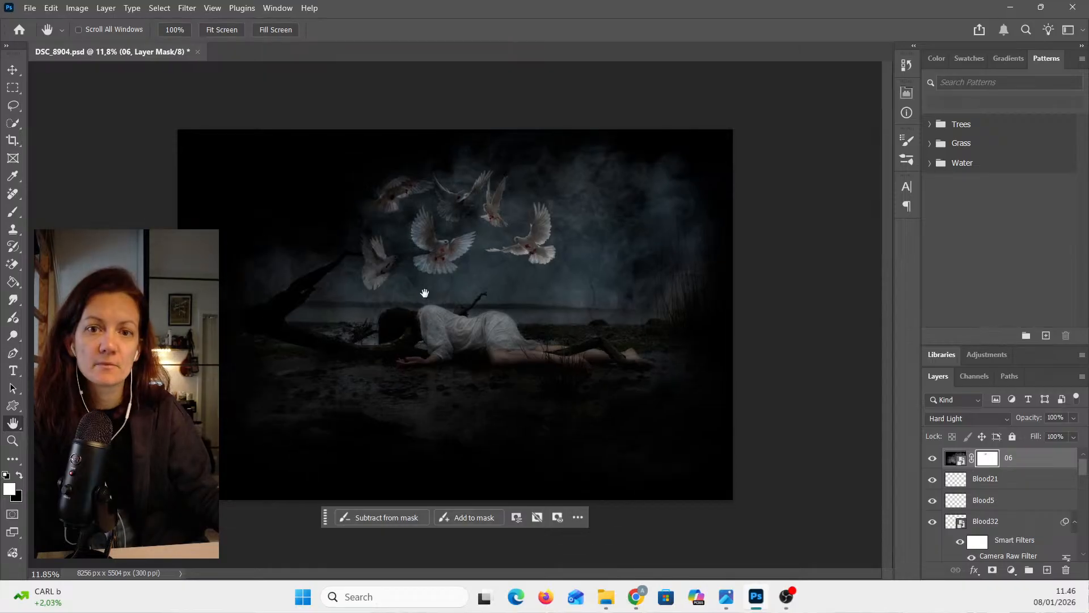
scroll(426, 289, up, 4)
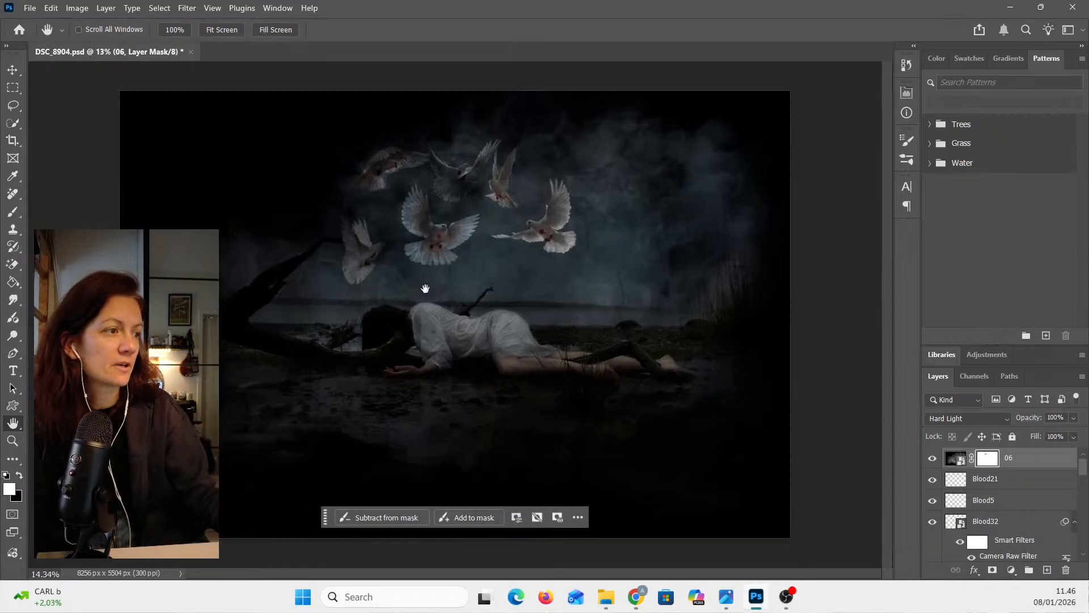
drag(437, 574, 406, 342)
drag(431, 224, 473, 303)
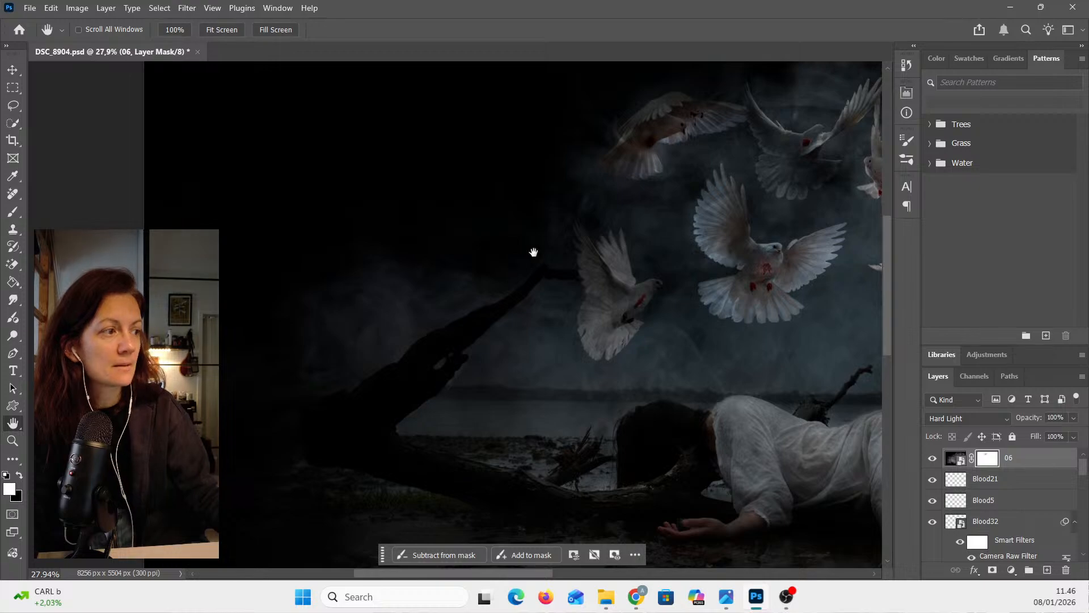
drag(455, 307, 440, 211)
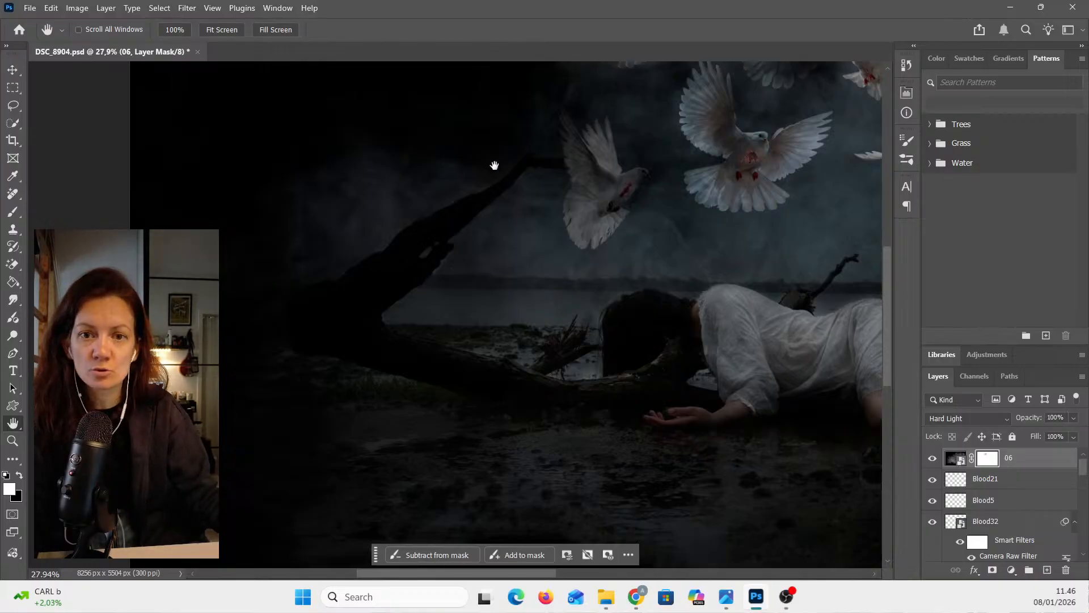
drag(452, 170, 443, 287)
drag(523, 233, 392, 265)
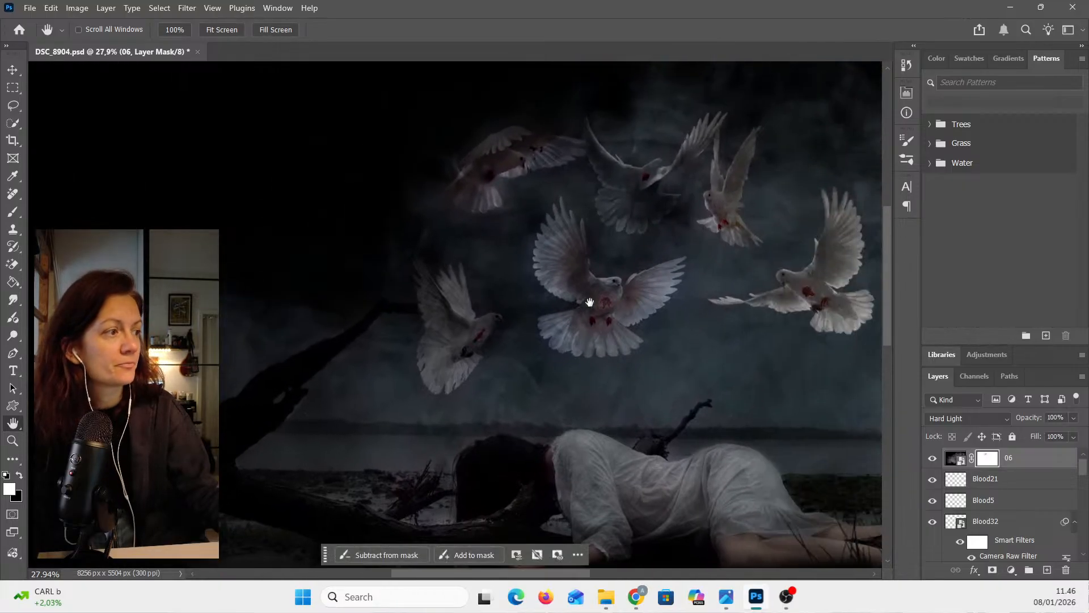
drag(688, 344, 578, 330)
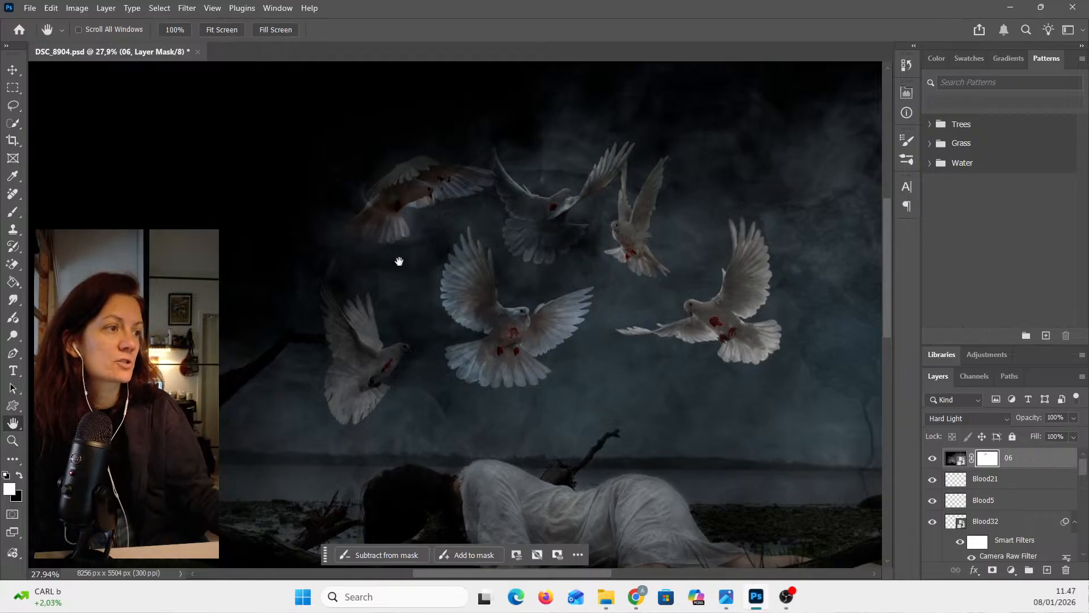
key(alt)
scroll(463, 324, down, 3)
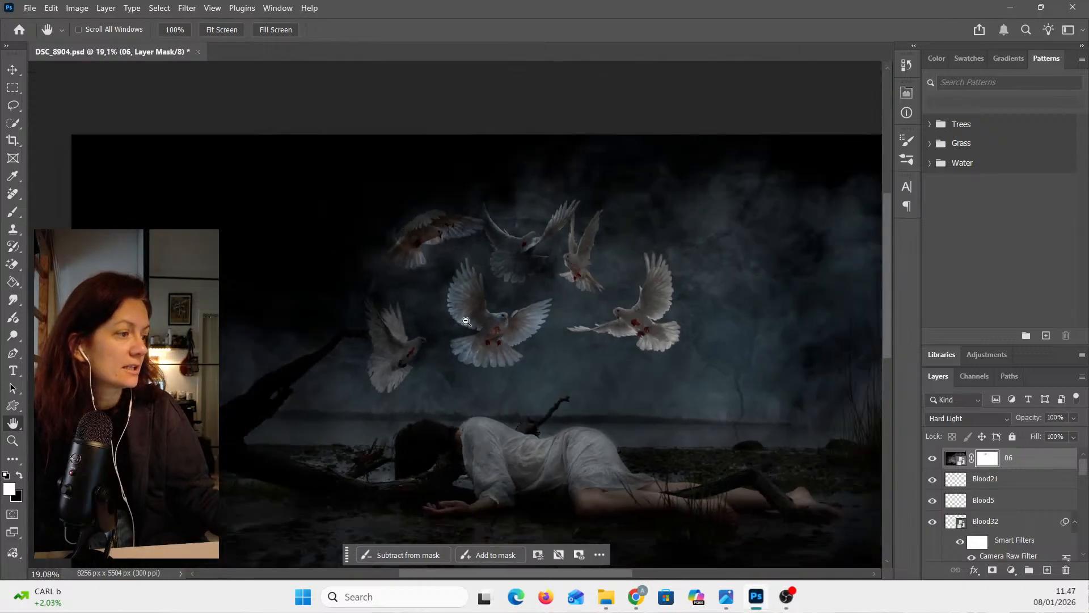
drag(578, 381, 534, 312)
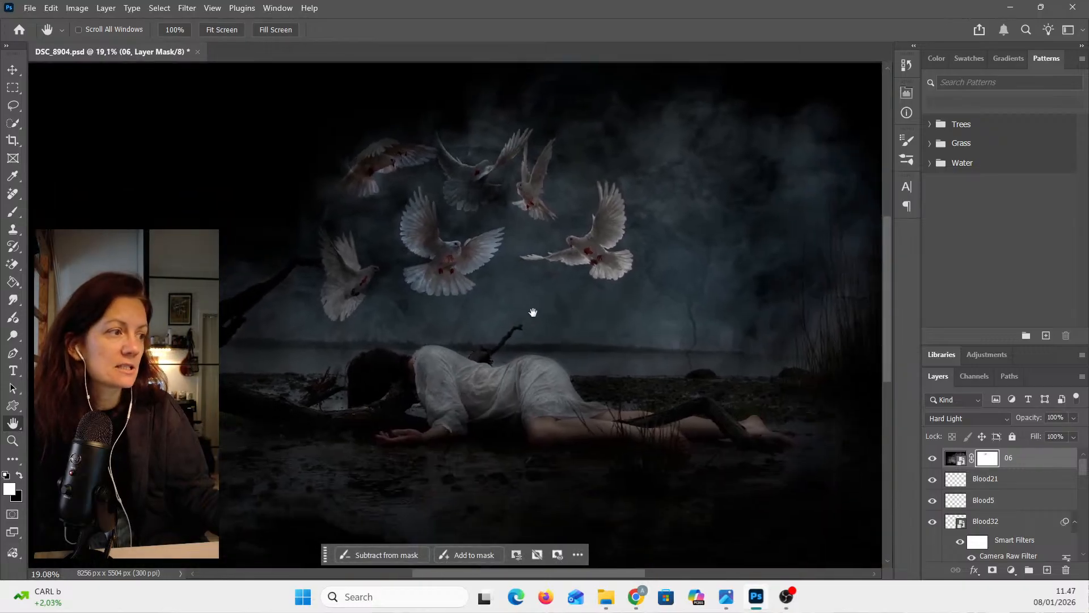
double_click(13, 424)
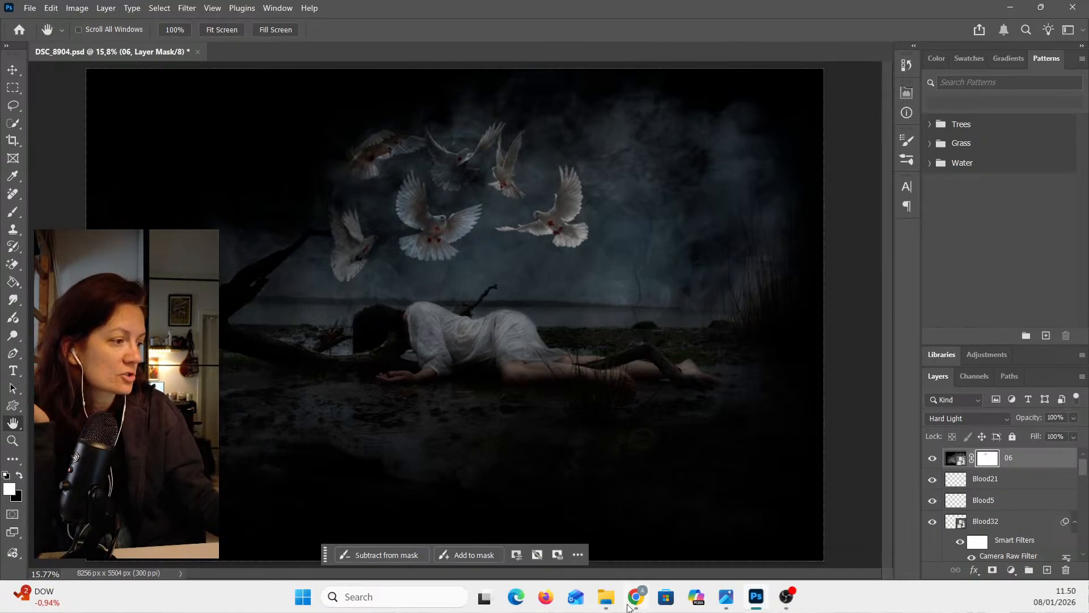
- Switch to the Photos viewer and examine the doves and the lying woman in the finished image DSC_8904-2.jpg
mouse_move(635, 603)
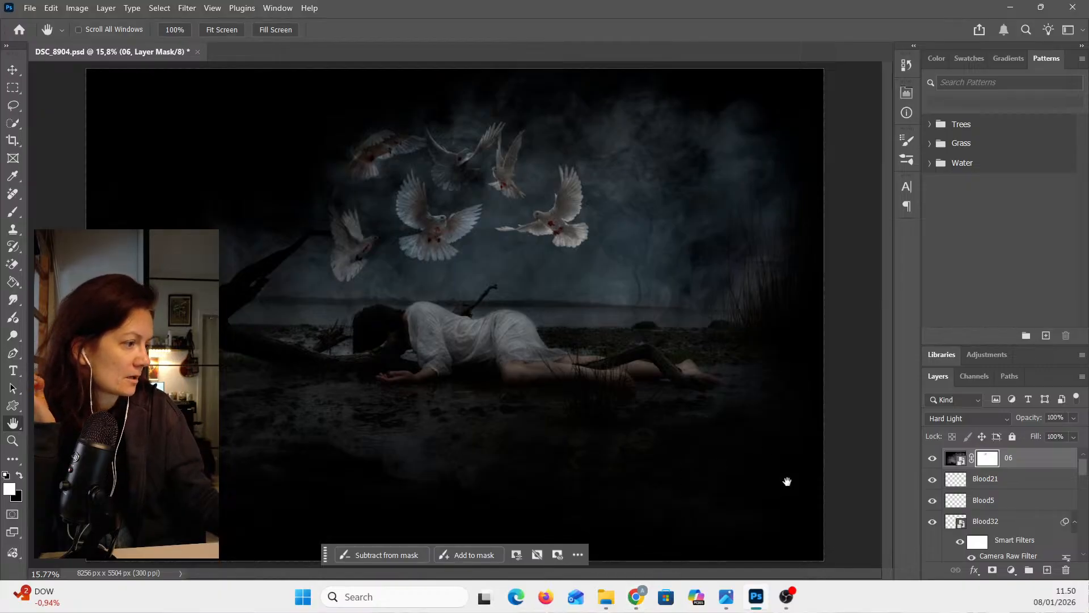
click(734, 598)
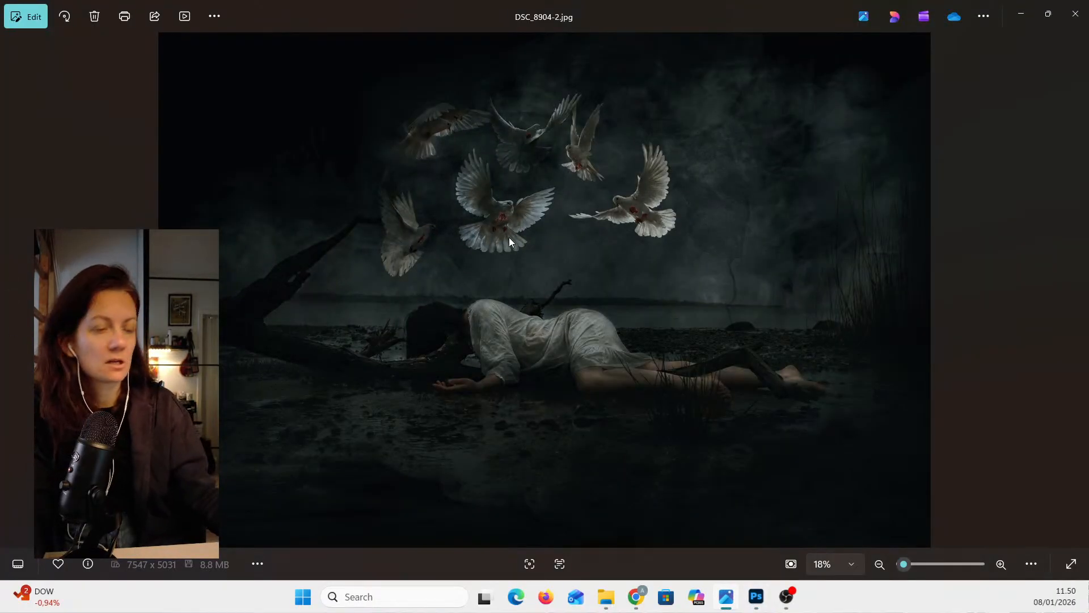
scroll(505, 245, up, 3)
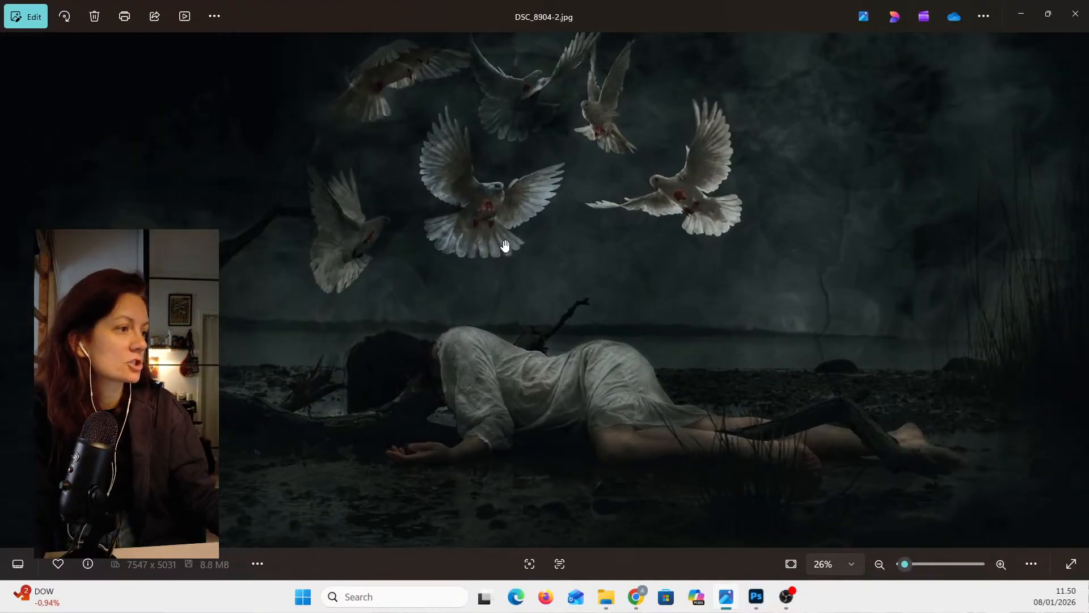
scroll(505, 245, up, 2)
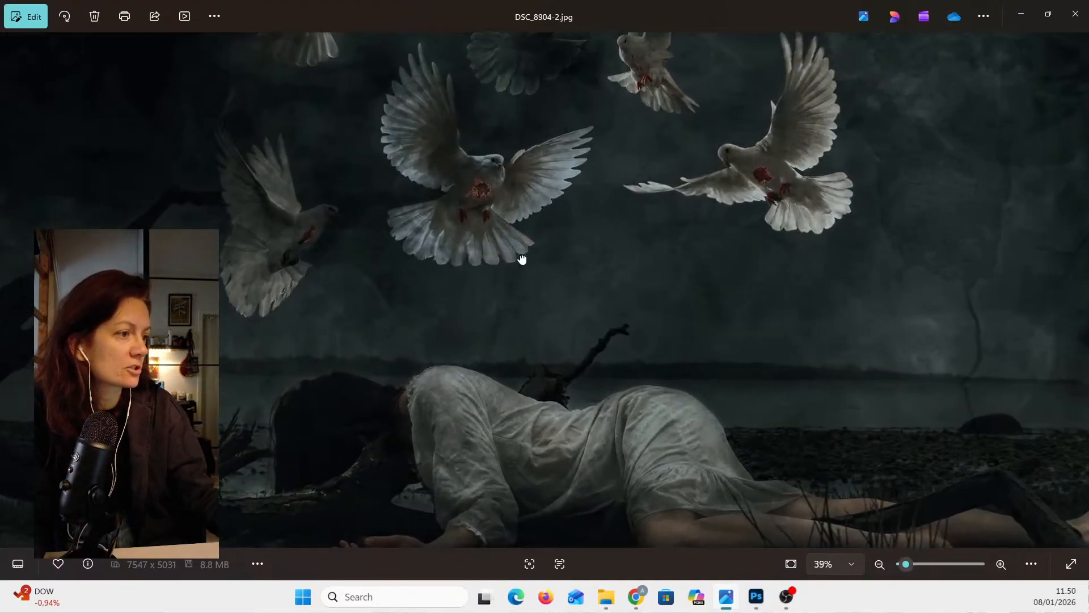
drag(522, 260, 477, 185)
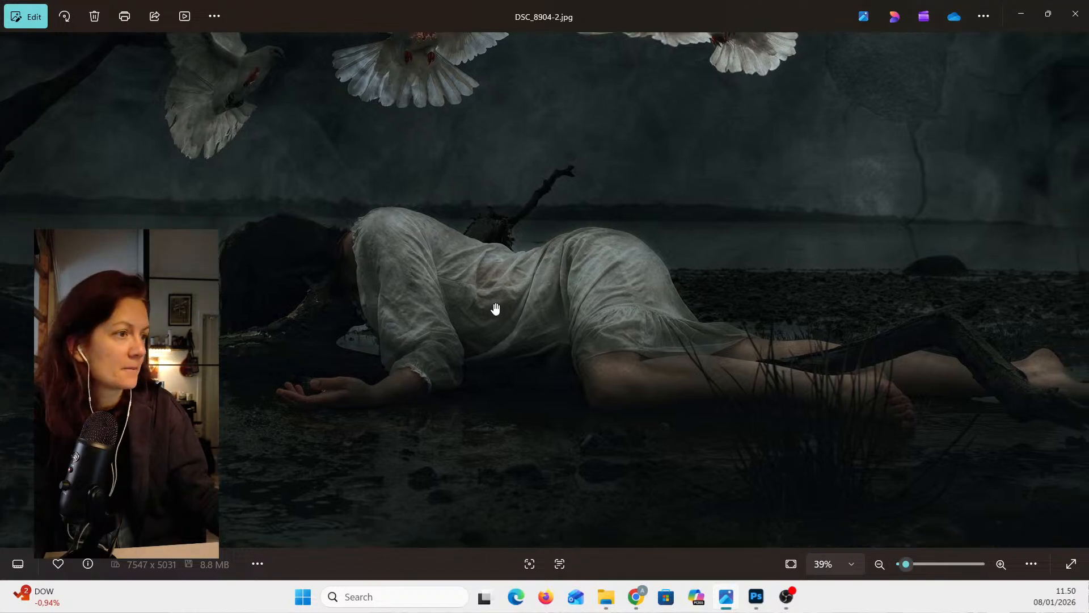
scroll(496, 303, up, 2)
drag(369, 285, 599, 429)
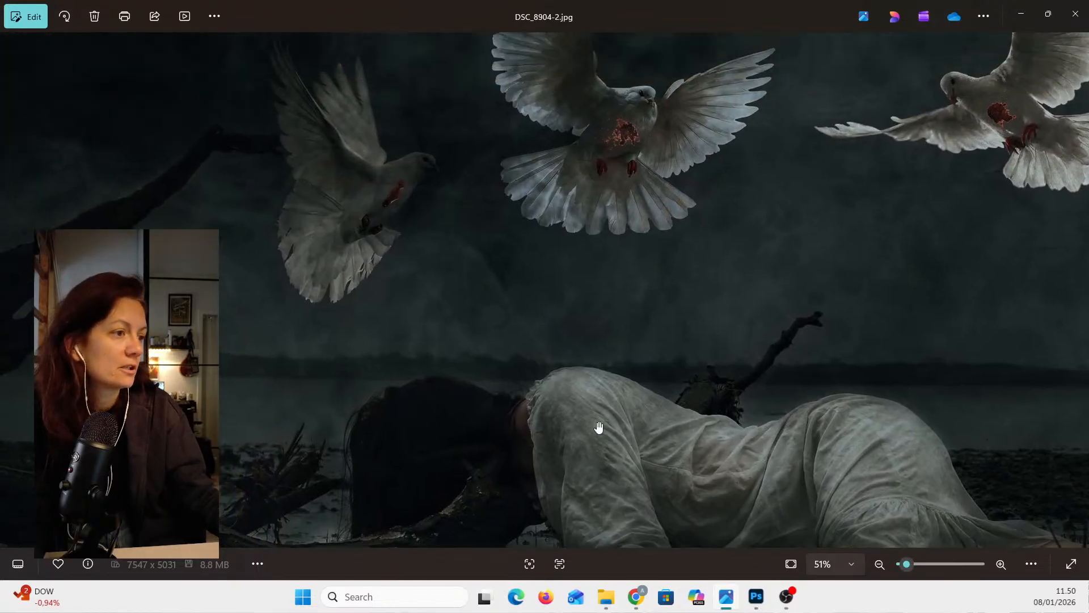
drag(590, 229, 491, 355)
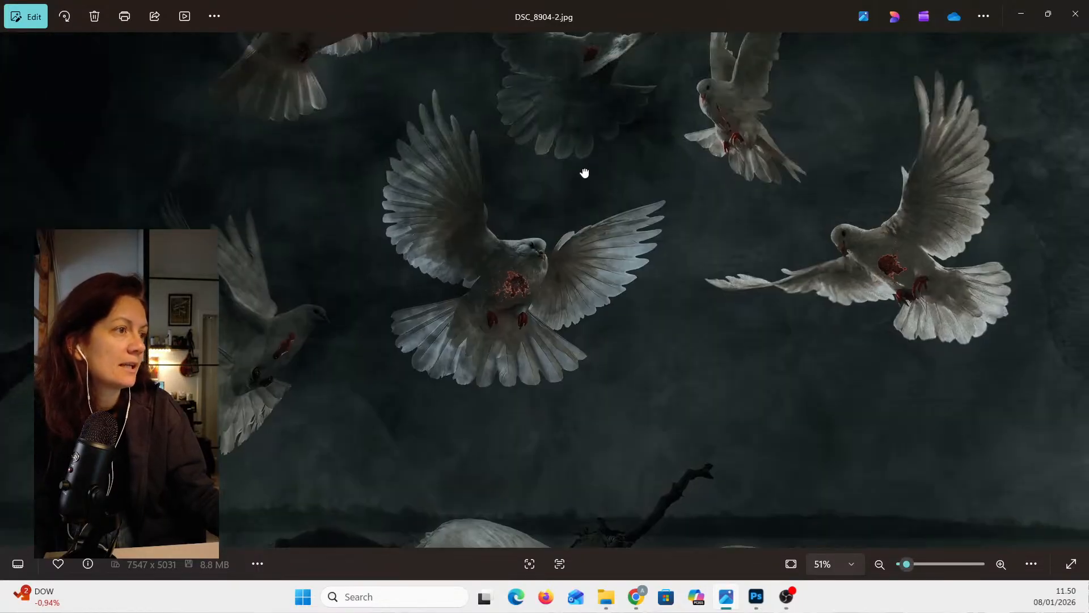
drag(583, 172, 503, 245)
scroll(629, 309, down, 5)
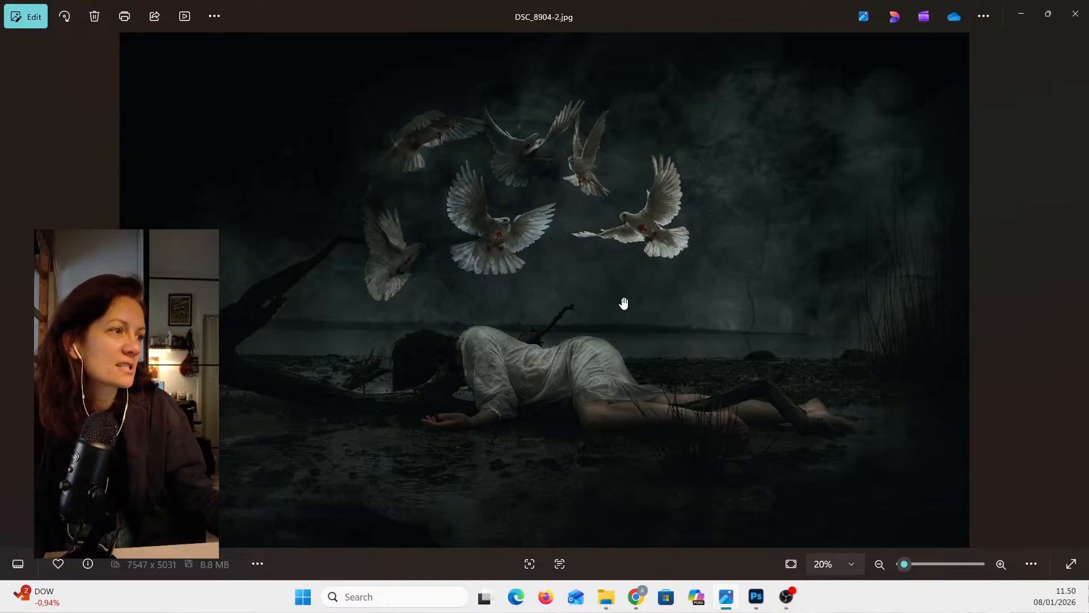
- View the whole finished image and switch from Photos to the photographer's Instagram profile in Chrome
scroll(616, 314, down, 1)
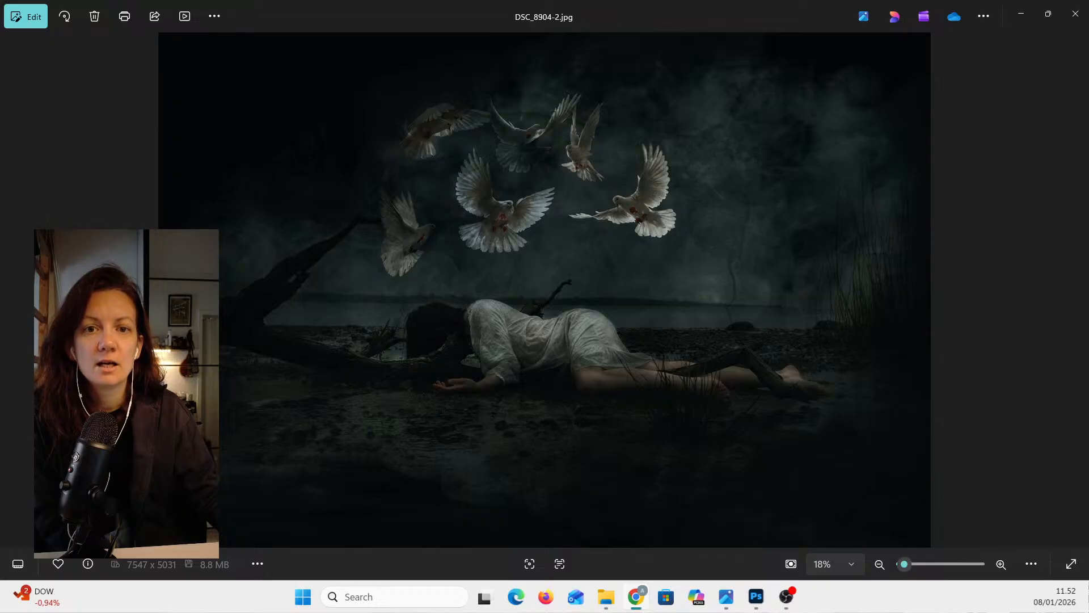
drag(0, 93, 384, 0)
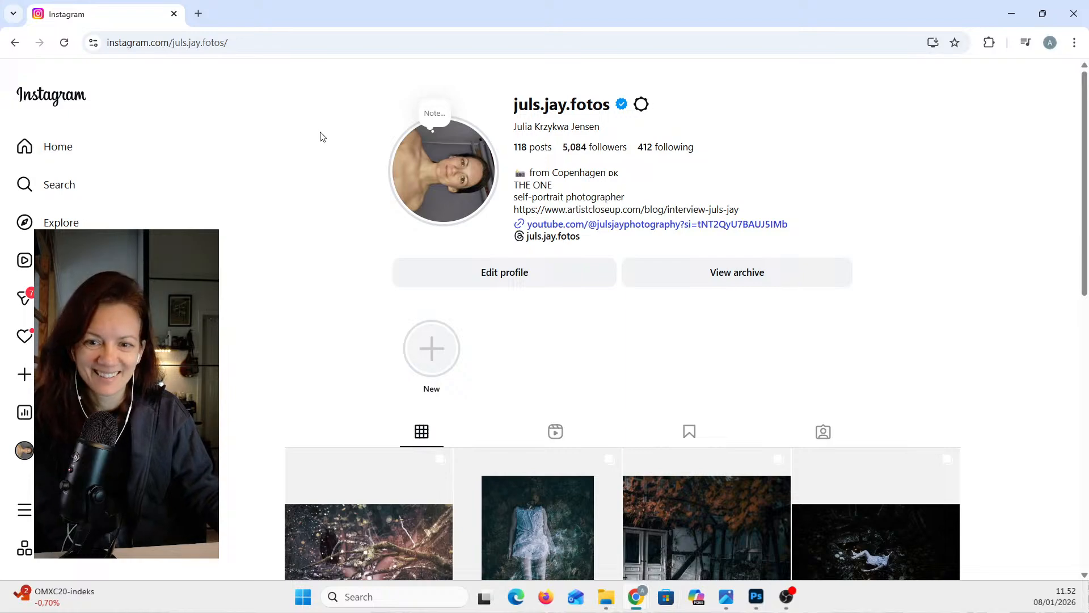
click(1014, 12)
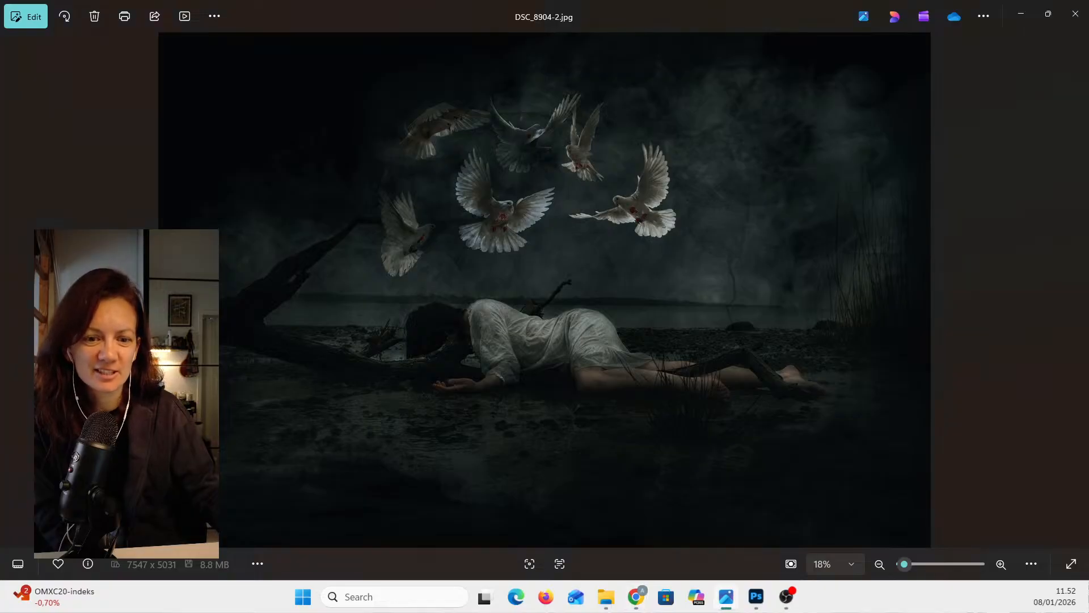
click(1021, 13)
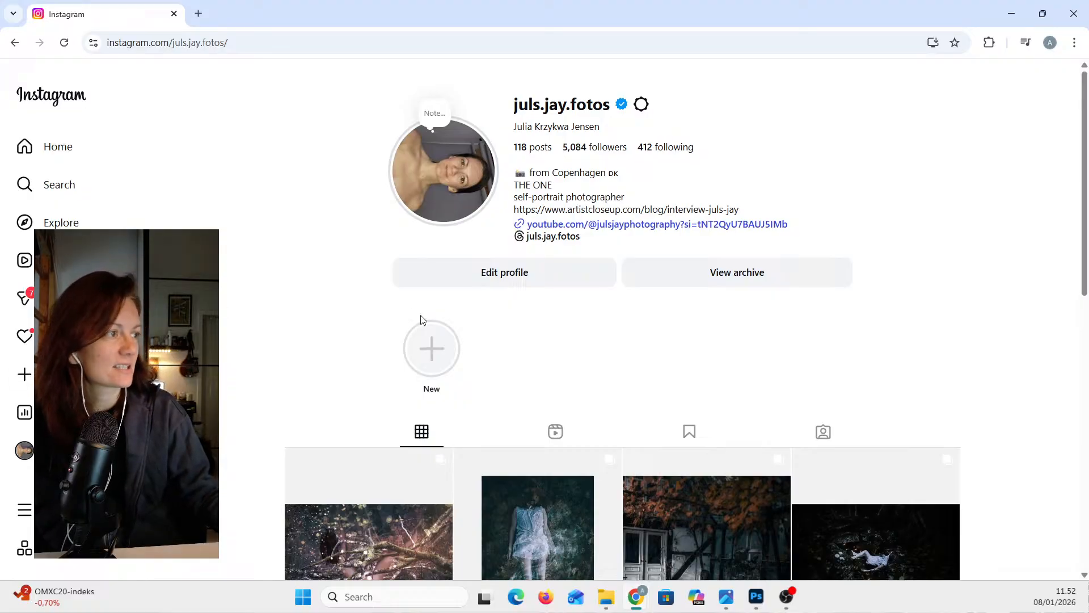
- Browse the profile's reels and open the reel showing a person in a dark coat beside the branch on the beach
scroll(826, 371, down, 6)
scroll(517, 426, up, 6)
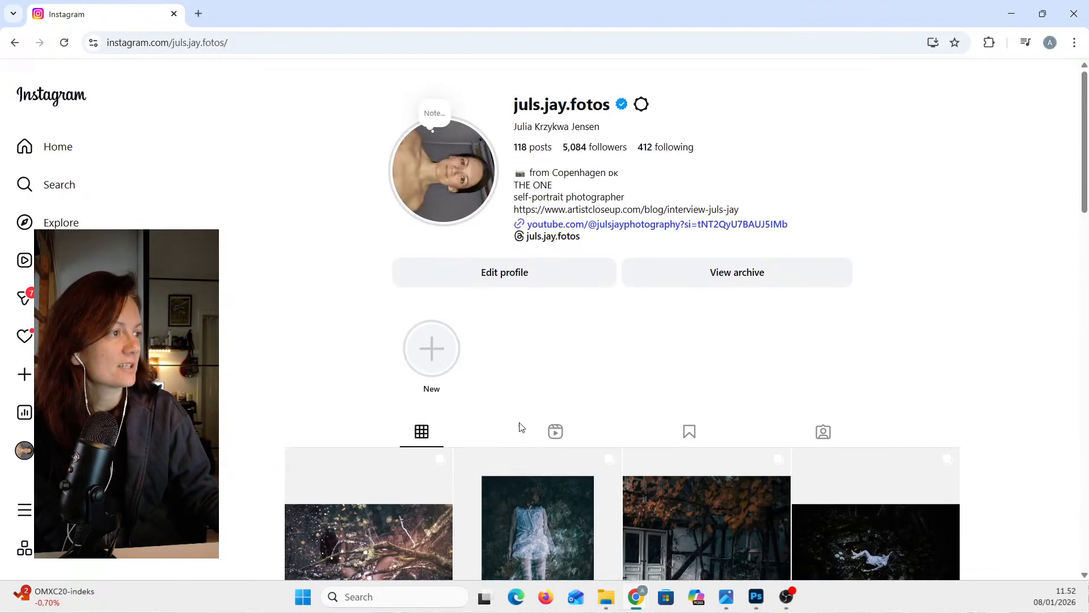
click(554, 432)
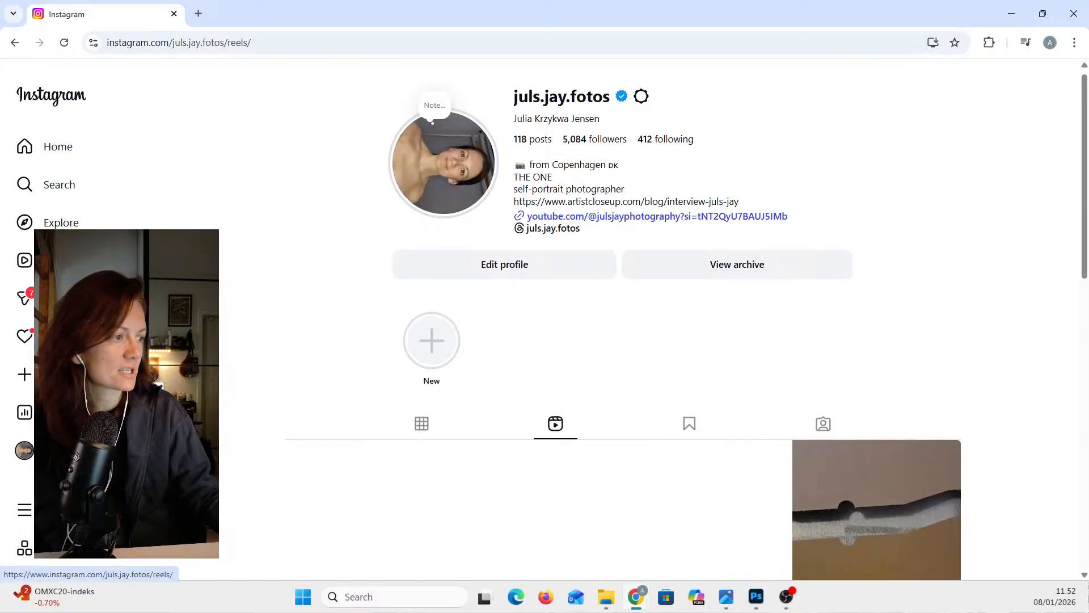
scroll(553, 432, down, 6)
scroll(623, 319, down, 15)
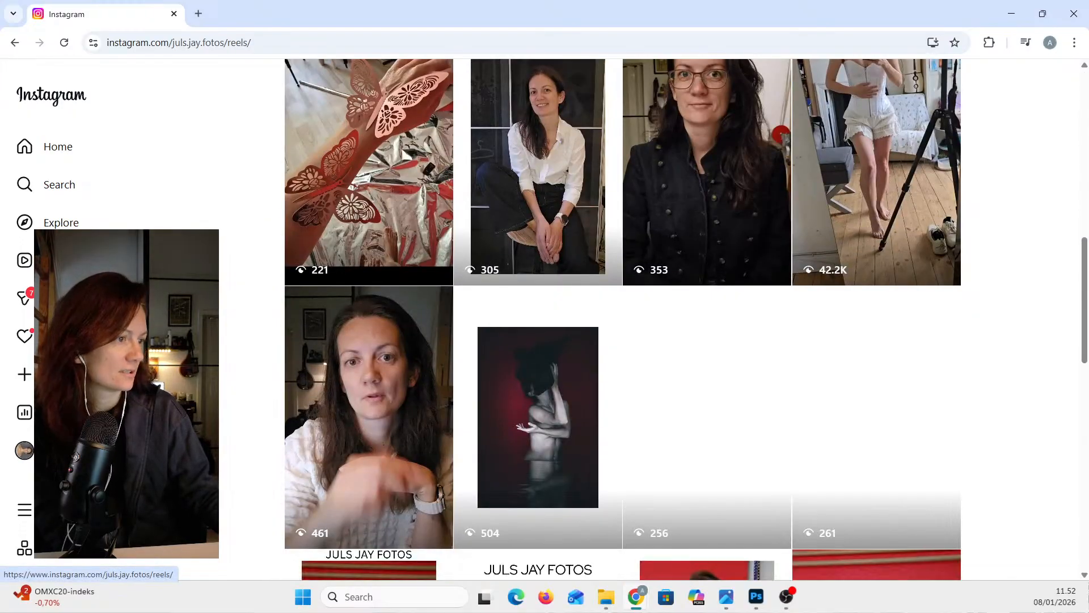
scroll(623, 319, down, 10)
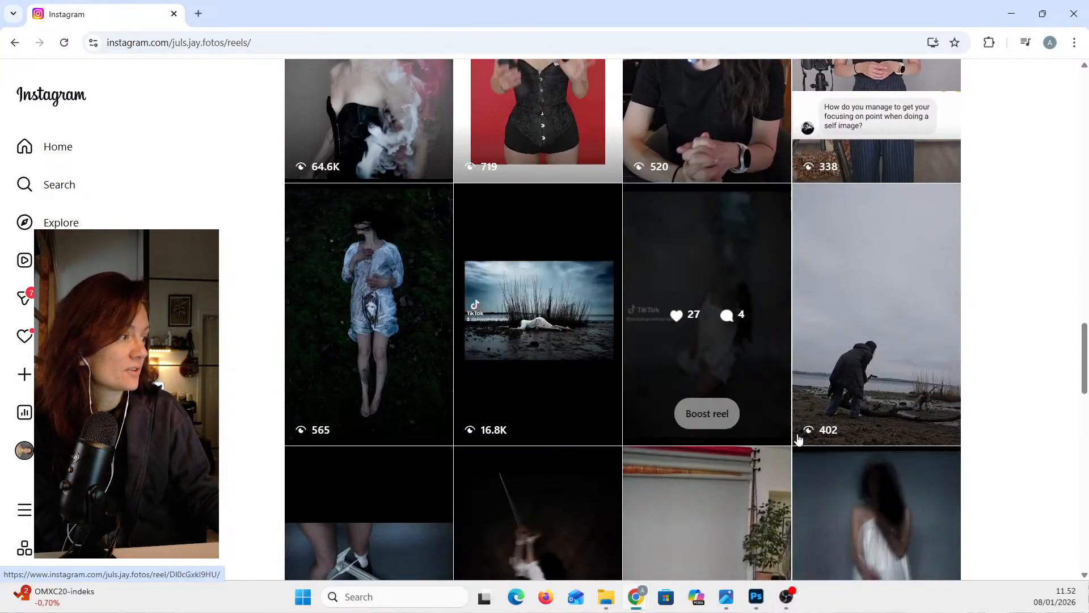
click(885, 332)
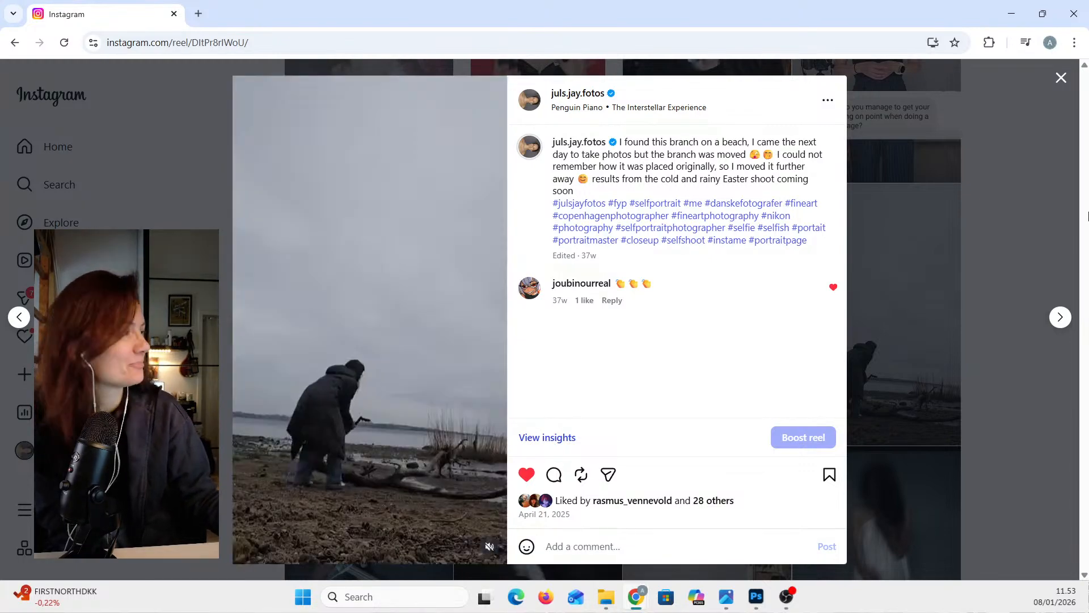
- Close the beach branch reel and browse back up through the newer reels on the profile
click(1061, 79)
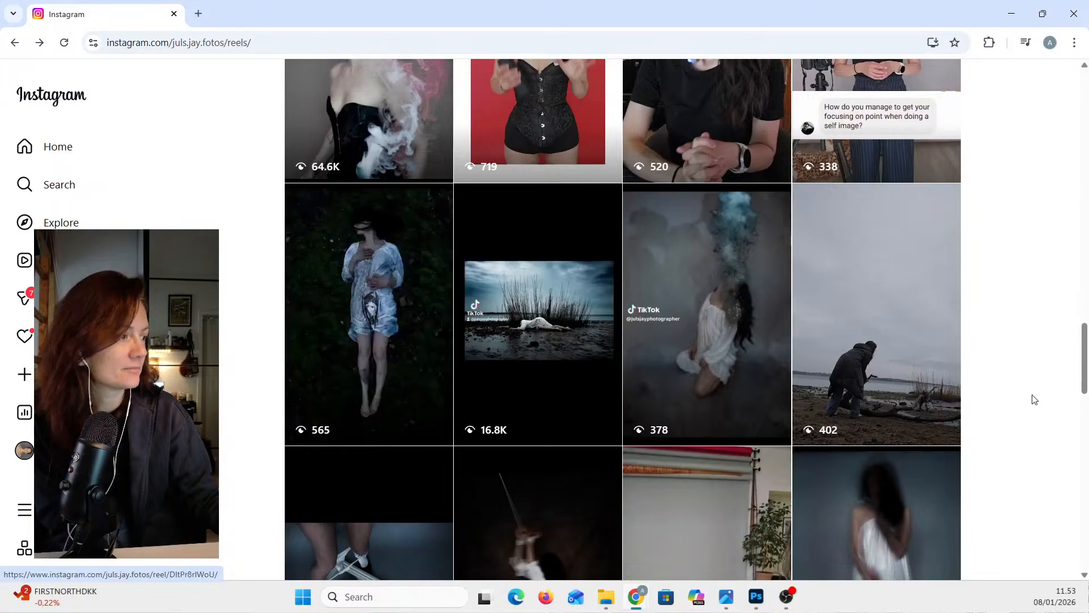
scroll(1033, 409, up, 1)
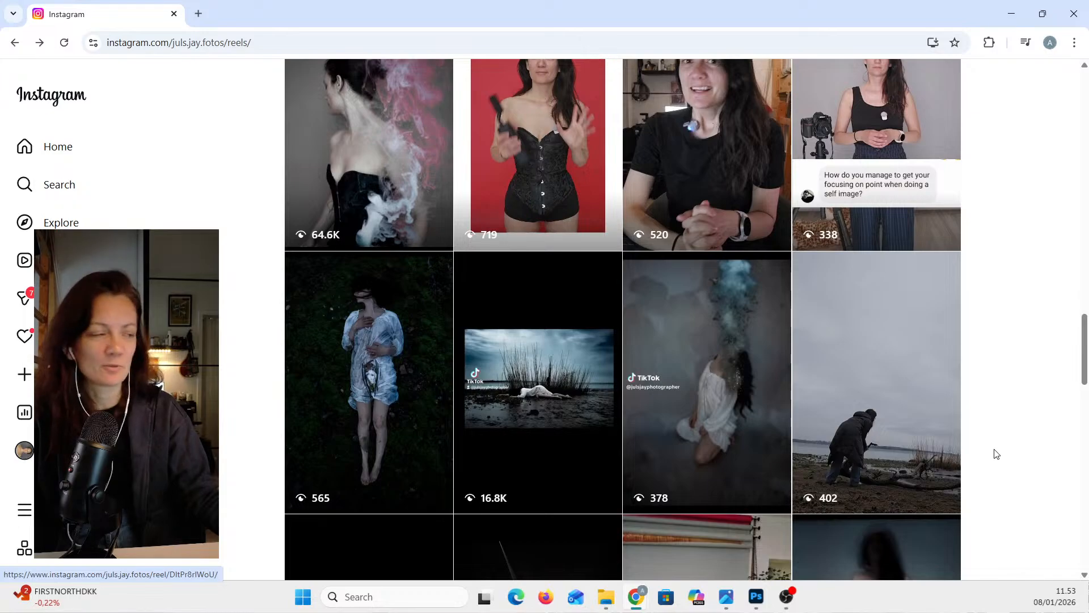
scroll(997, 454, up, 15)
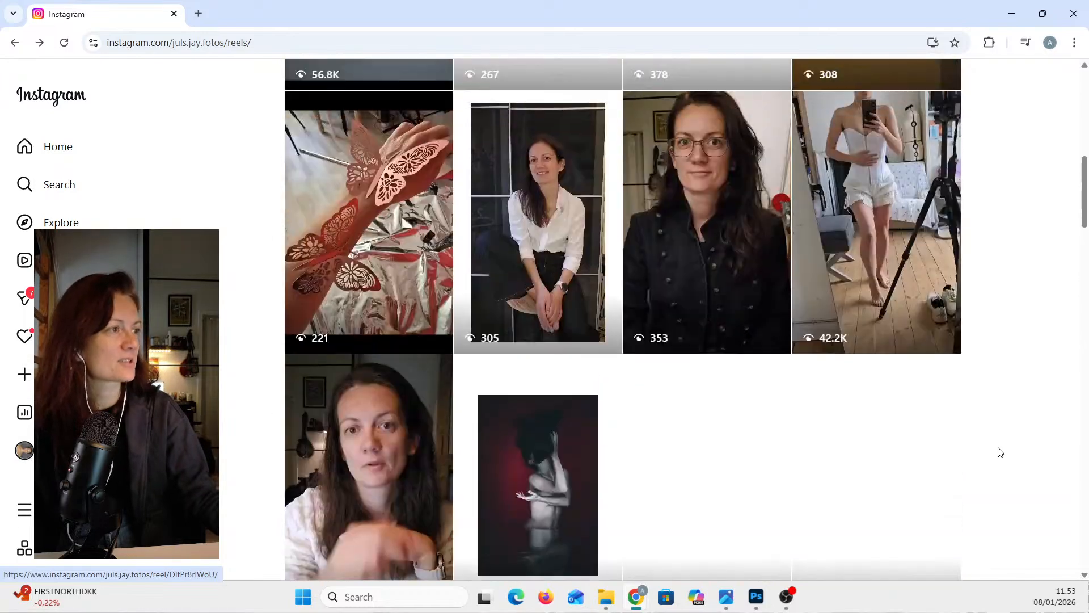